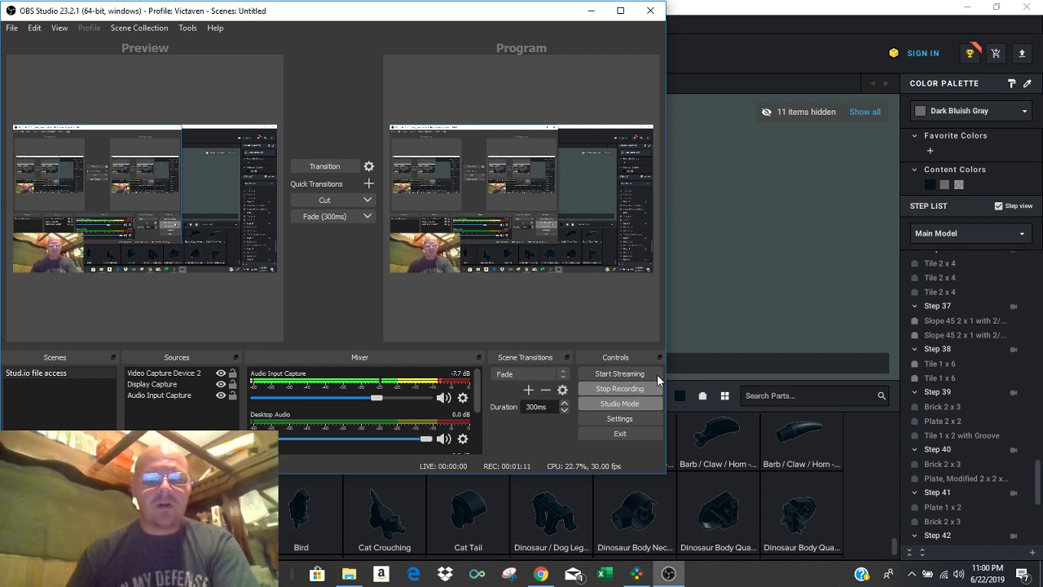
Switch to Studio and examine the parts listed in build steps 39 to 43 of the 1995 Wrangler model.
click(835, 231)
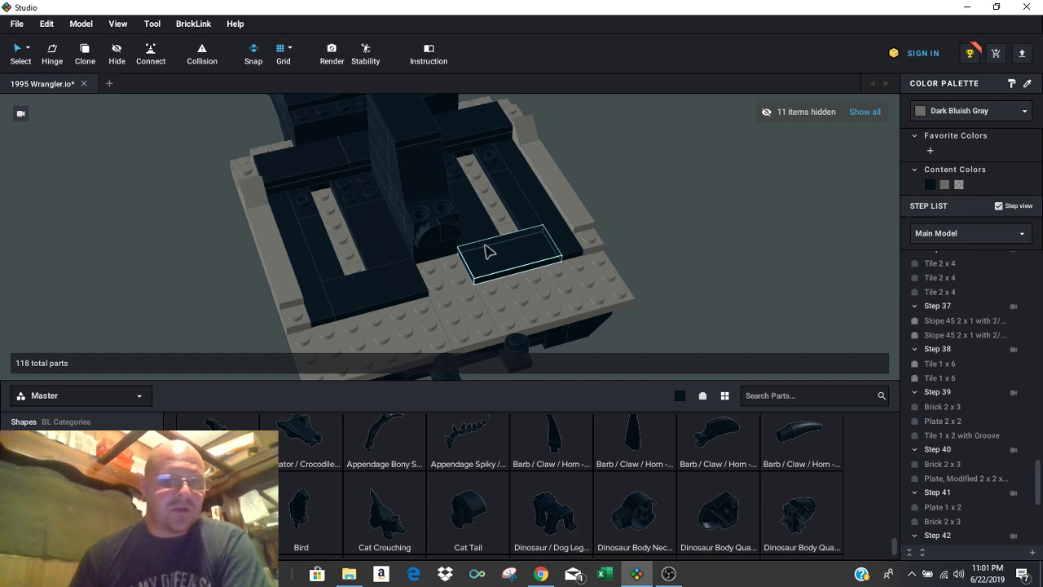
click(948, 436)
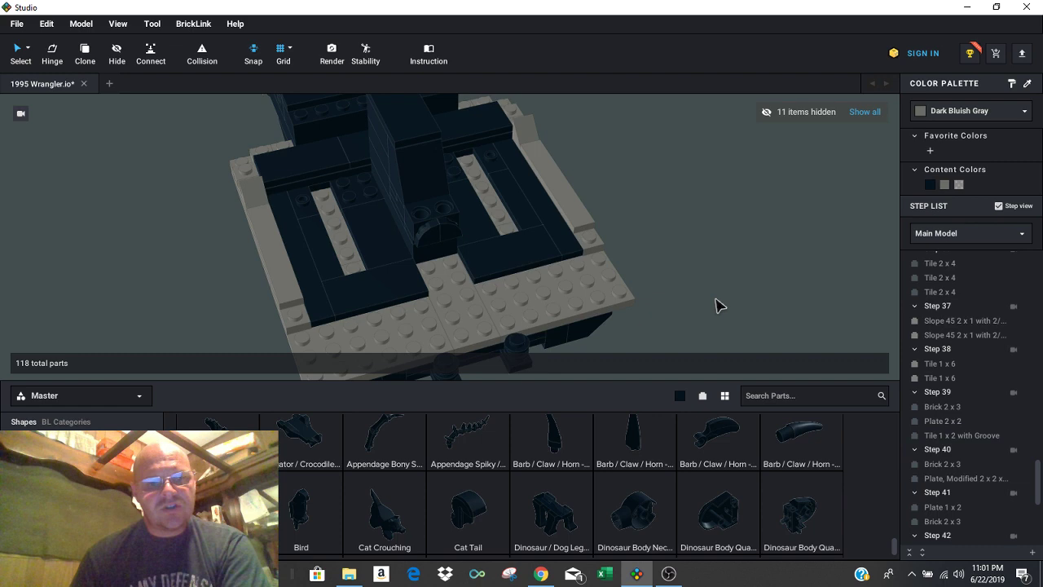
right_drag(717, 306, 730, 304)
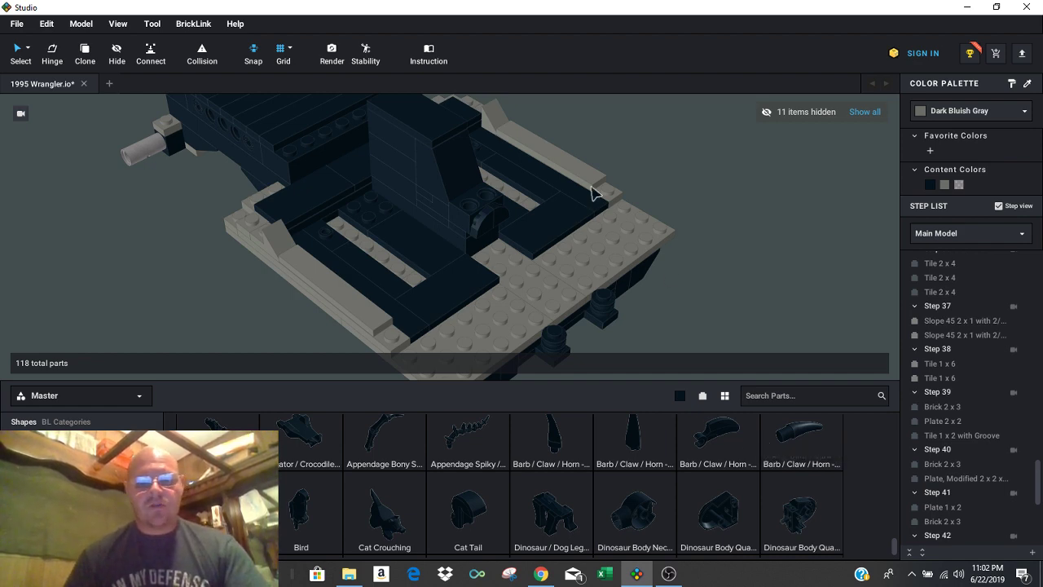
drag(494, 226, 971, 380)
scroll(971, 382, down, 3)
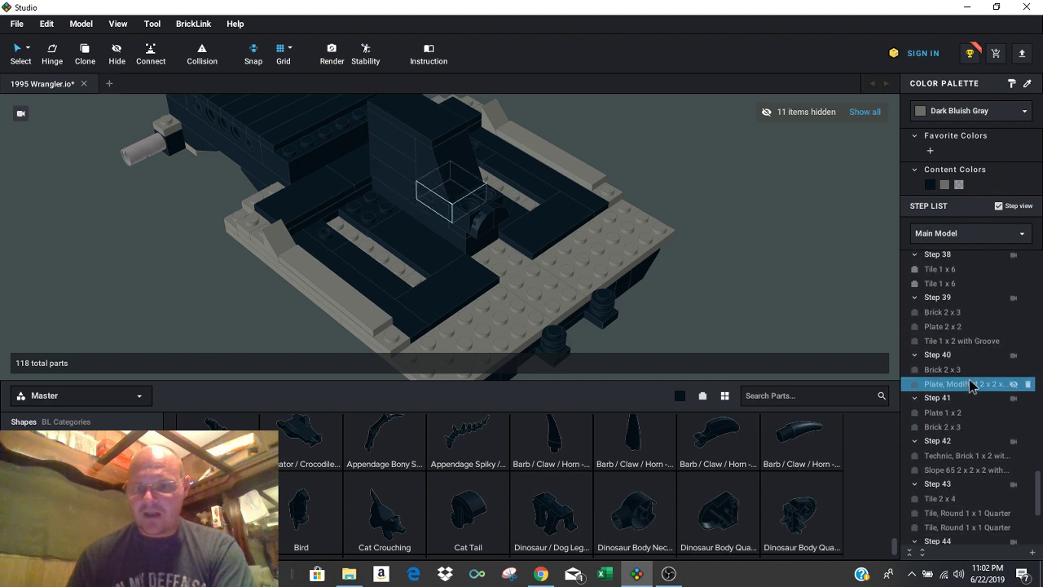
scroll(971, 383, down, 5)
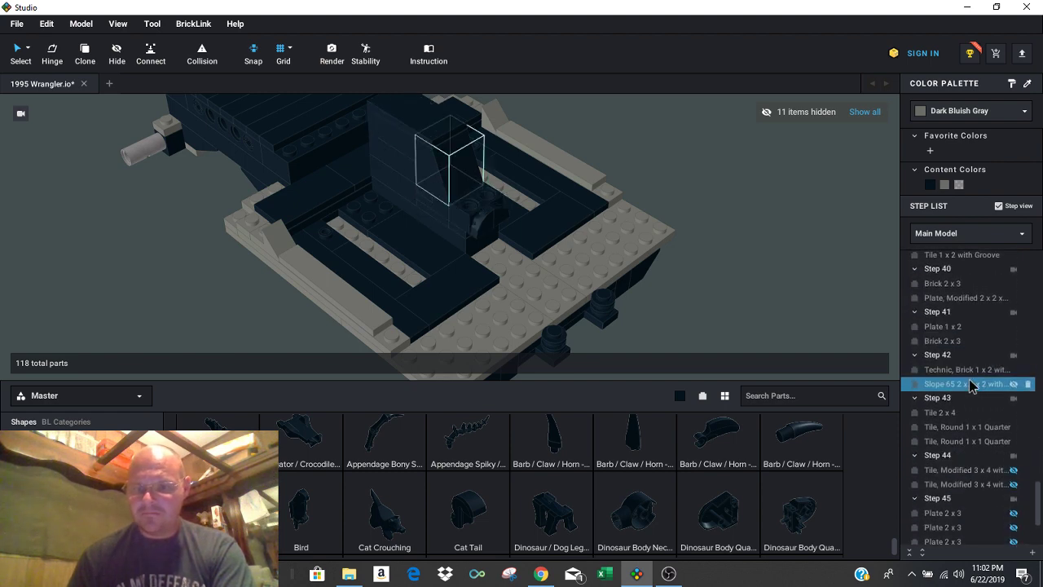
scroll(972, 384, up, 3)
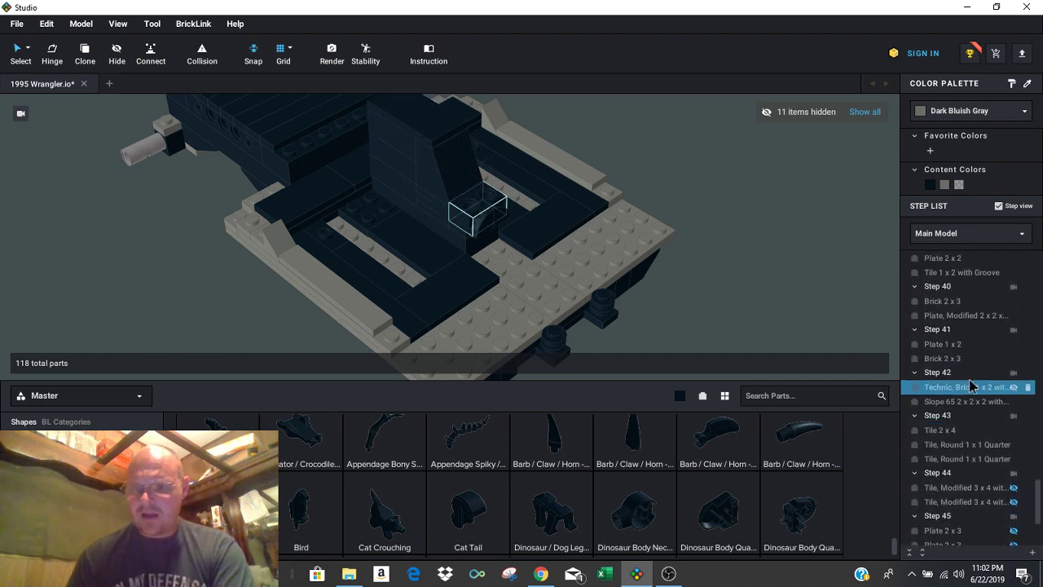
scroll(971, 385, up, 4)
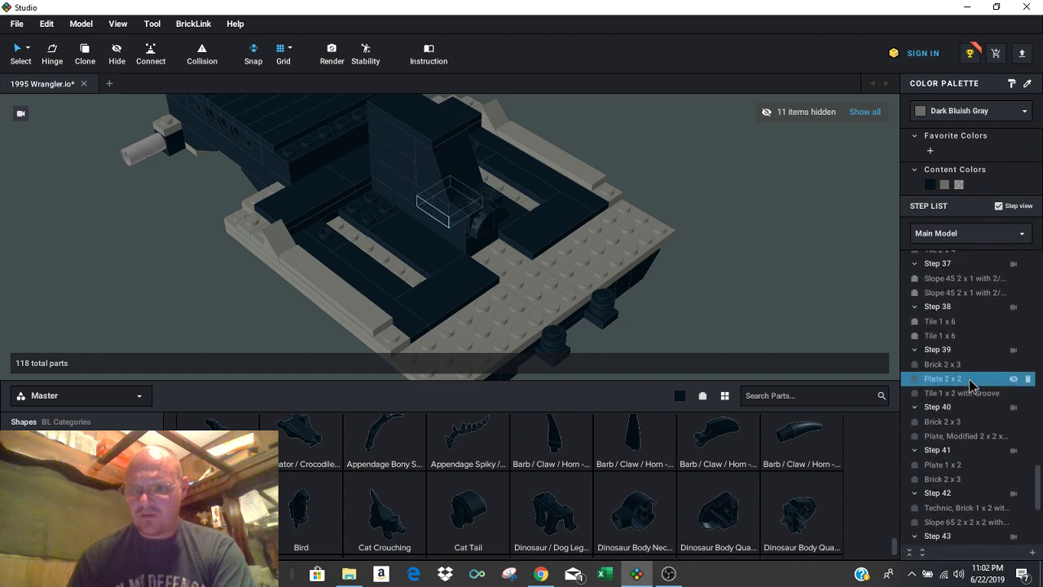
scroll(971, 385, down, 3)
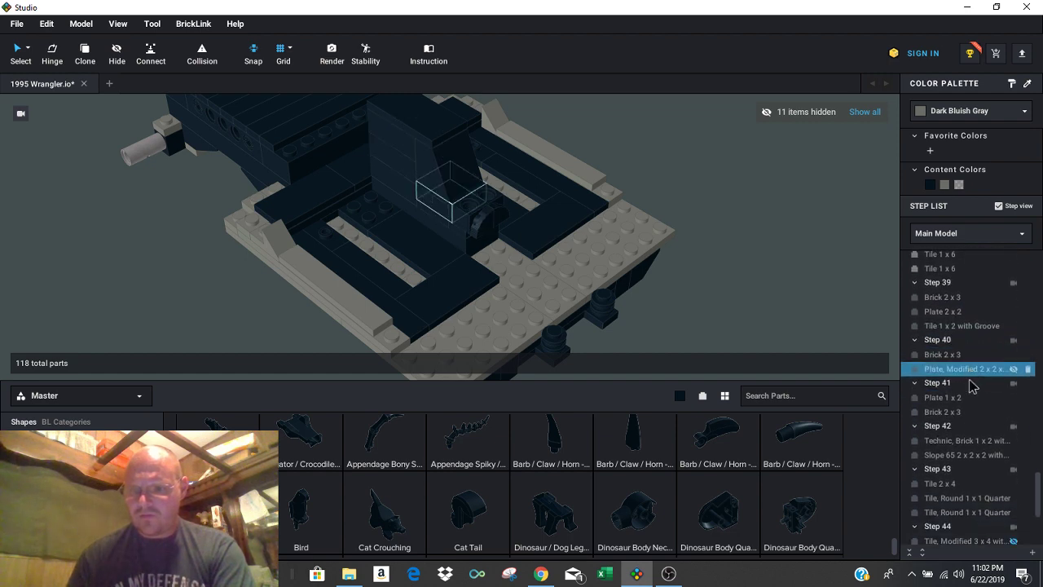
scroll(971, 384, down, 2)
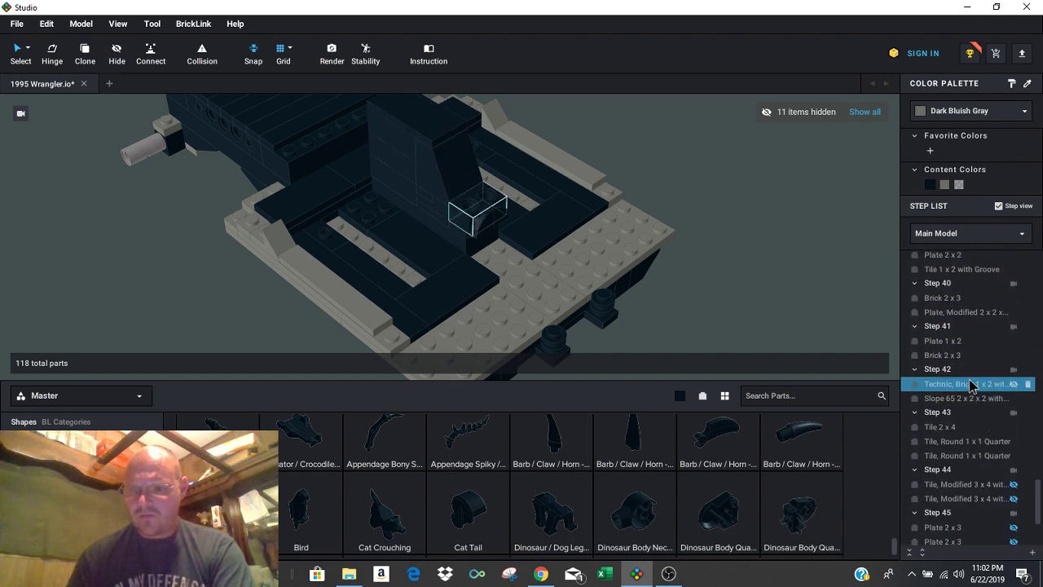
Display the model successively at build steps 41, 42, 43 and 44 to review the assembly order.
click(975, 326)
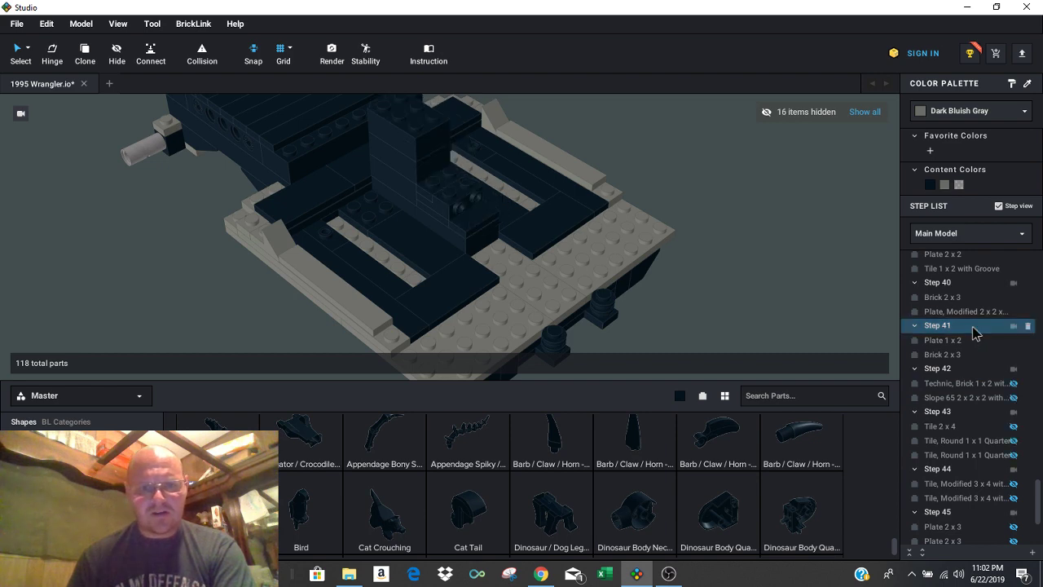
click(946, 371)
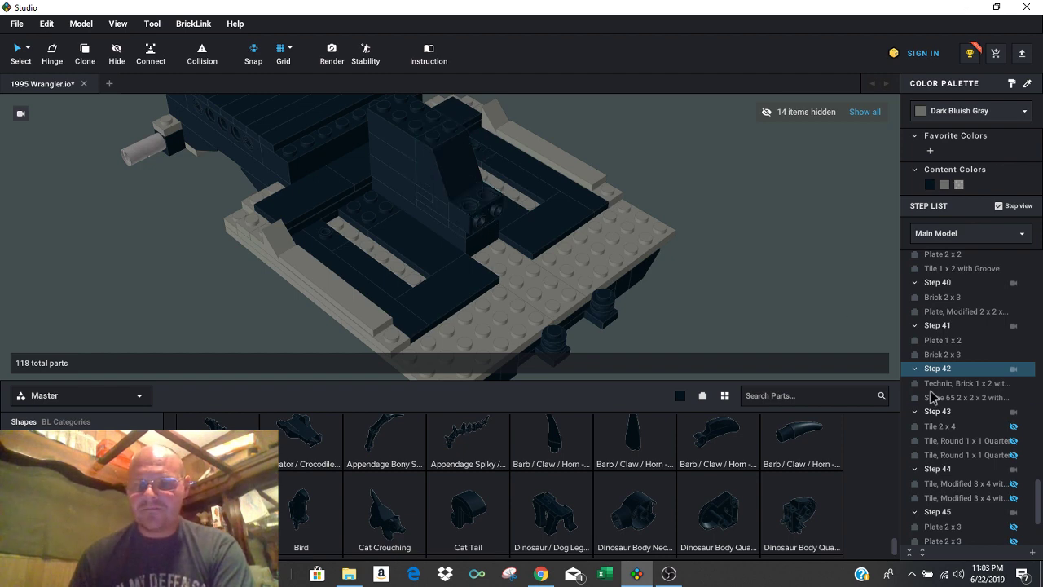
click(951, 417)
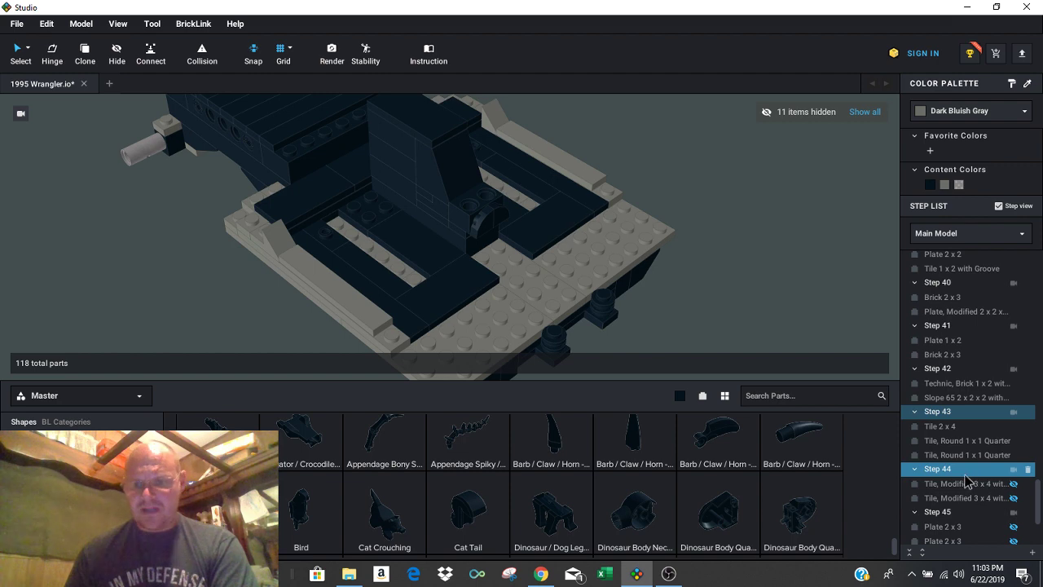
scroll(964, 477, down, 2)
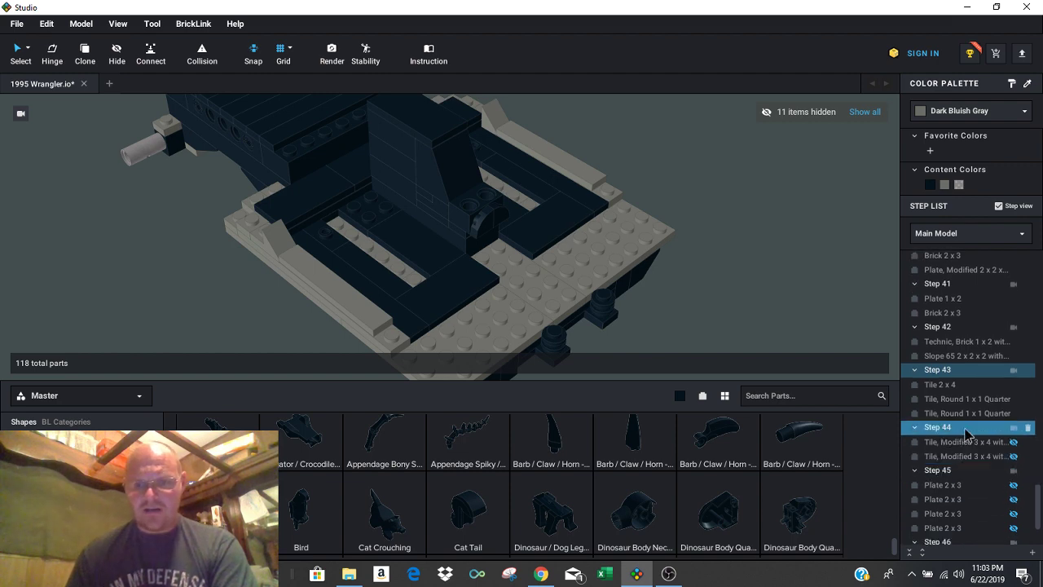
click(965, 433)
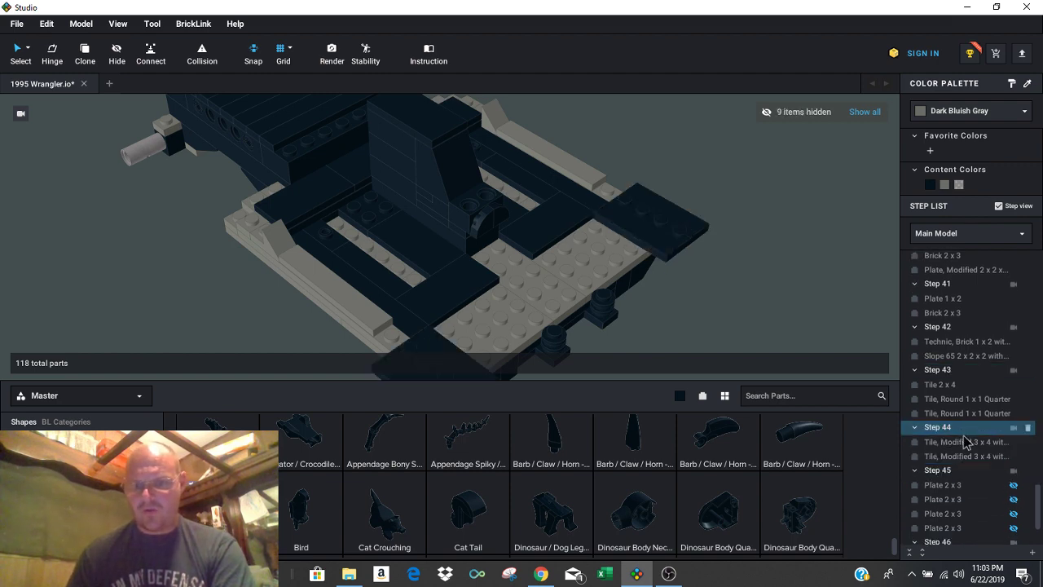
Continue reviewing the build by displaying the model at steps 45, 46, 47 and 48 in turn.
click(963, 470)
scroll(962, 477, down, 1)
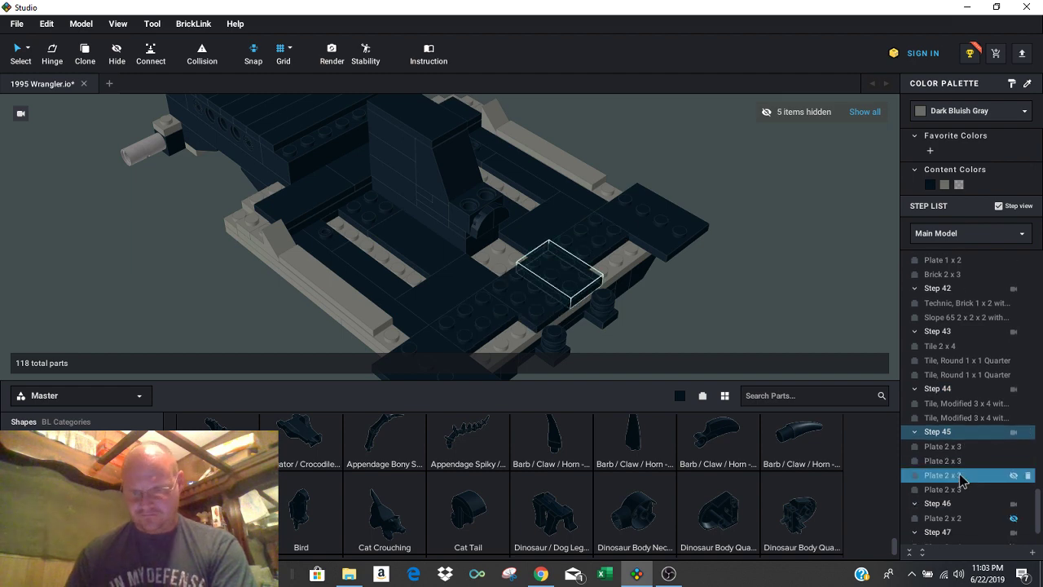
click(945, 518)
scroll(950, 507, down, 2)
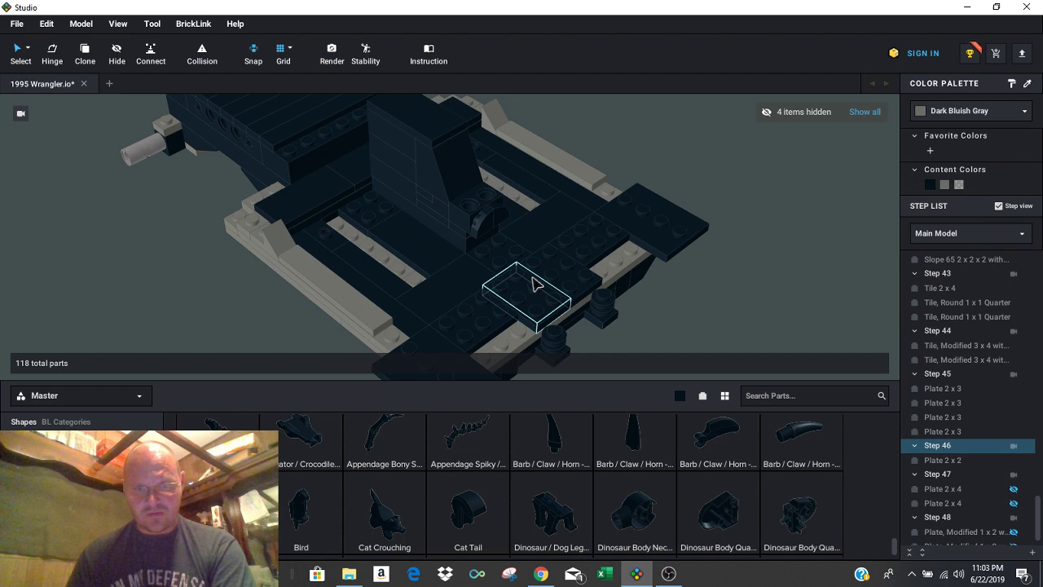
click(967, 479)
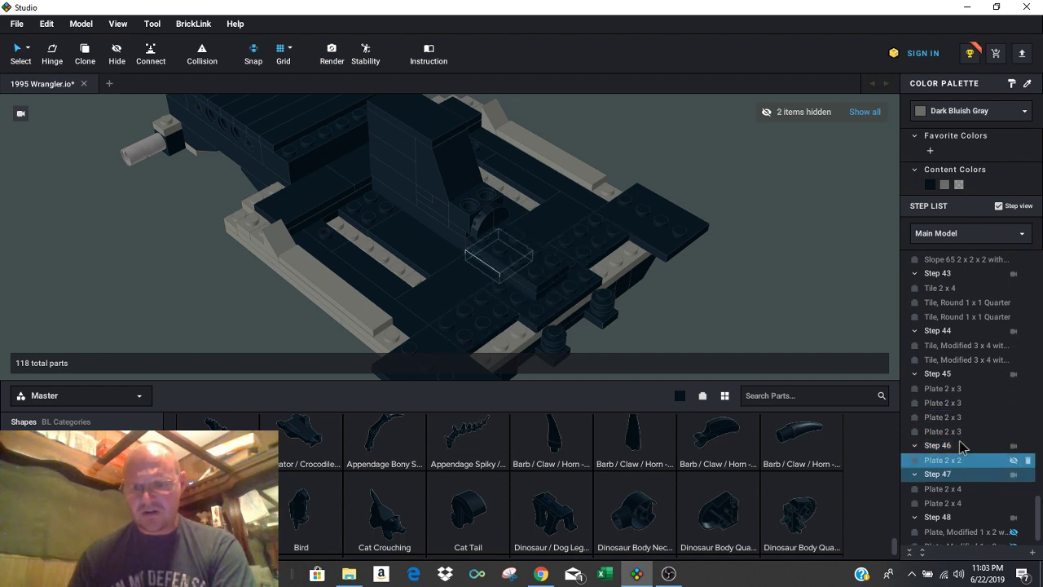
scroll(971, 456, down, 1)
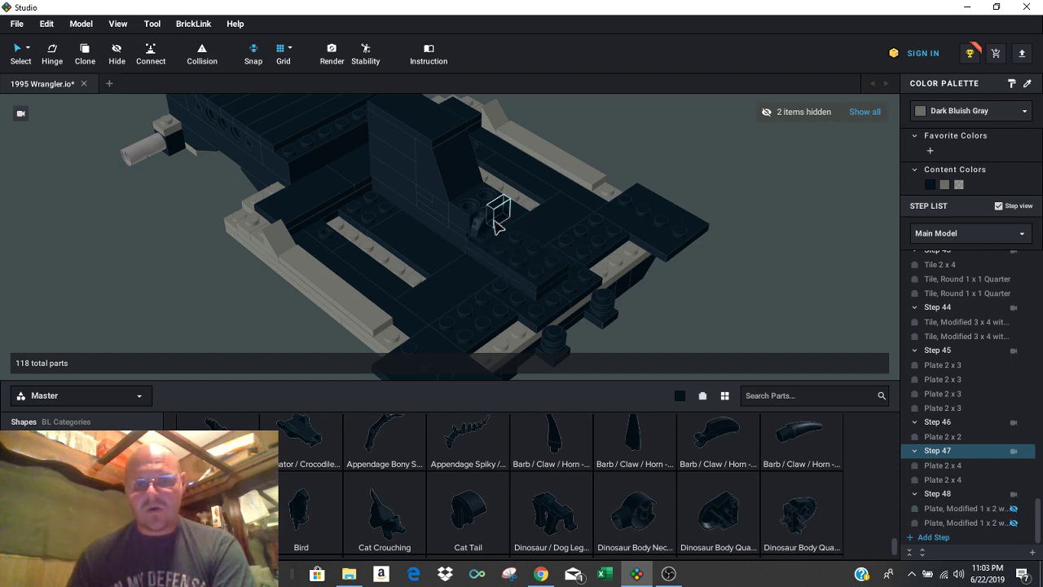
click(958, 497)
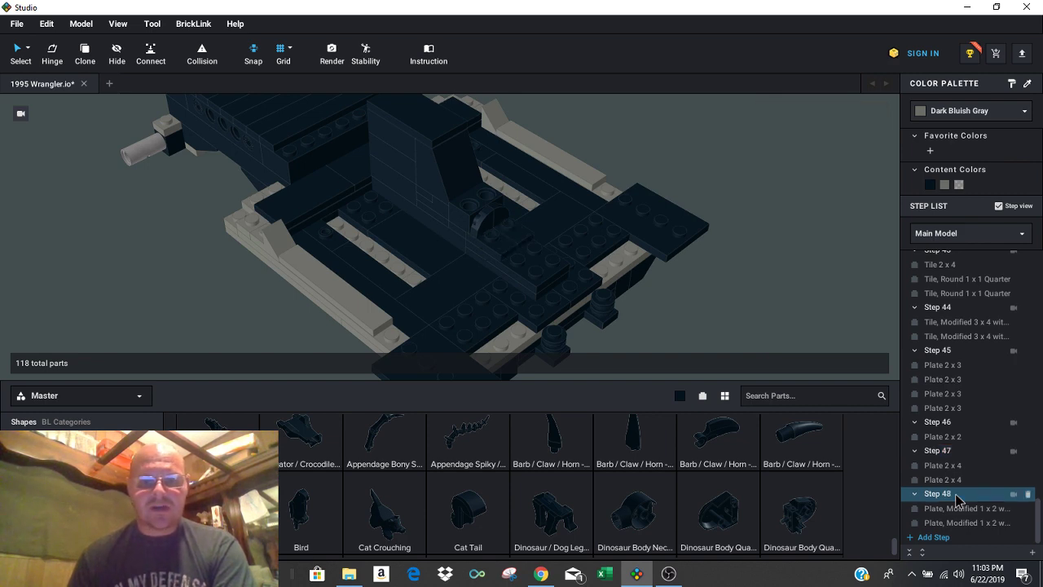
click(958, 507)
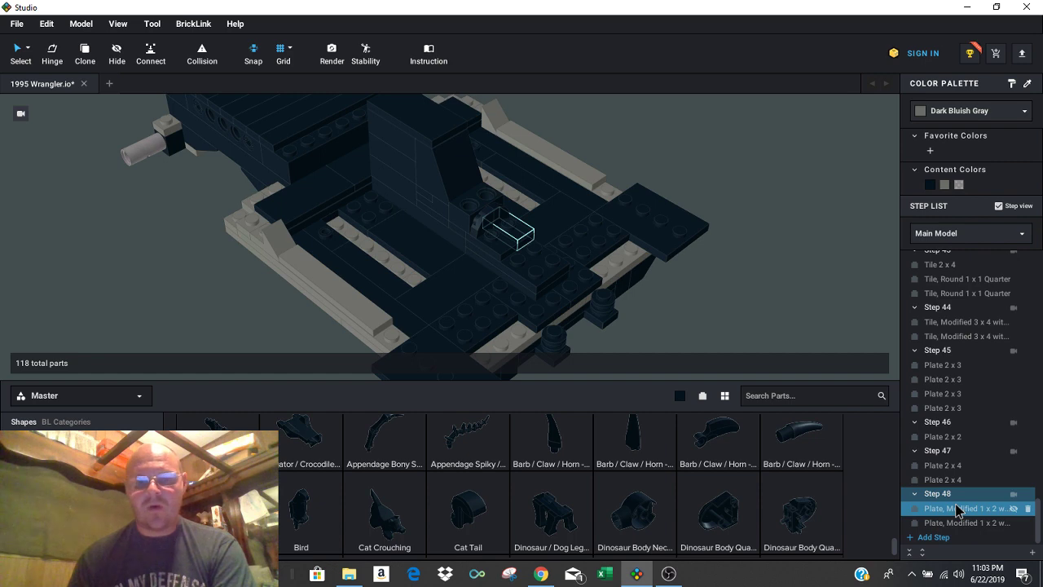
click(953, 493)
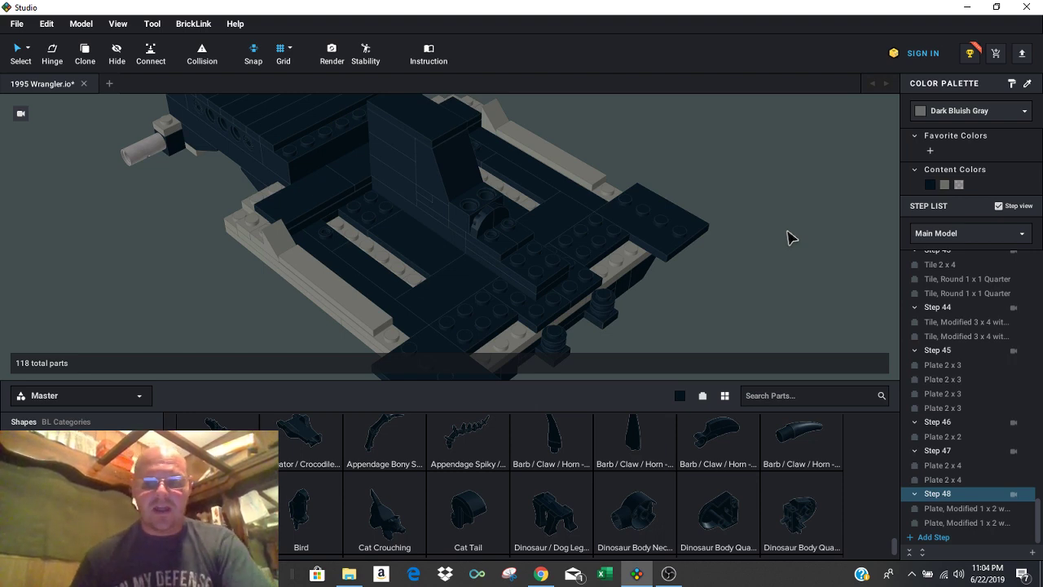
Move step 43, with its 2 x 4 tile and two 1 x 1 quarter round tiles, to the end of the step list.
click(977, 365)
click(733, 303)
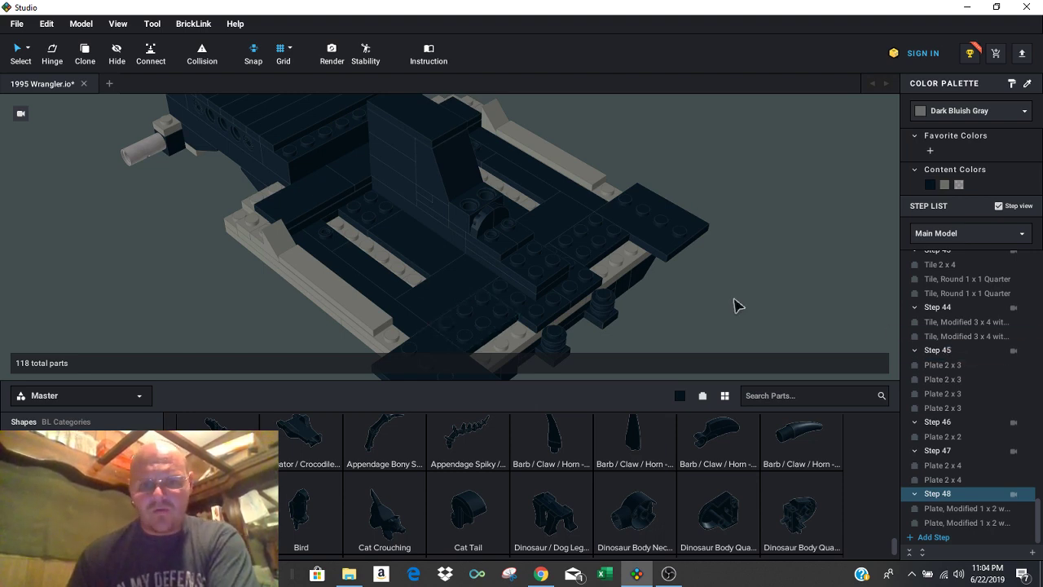
click(499, 214)
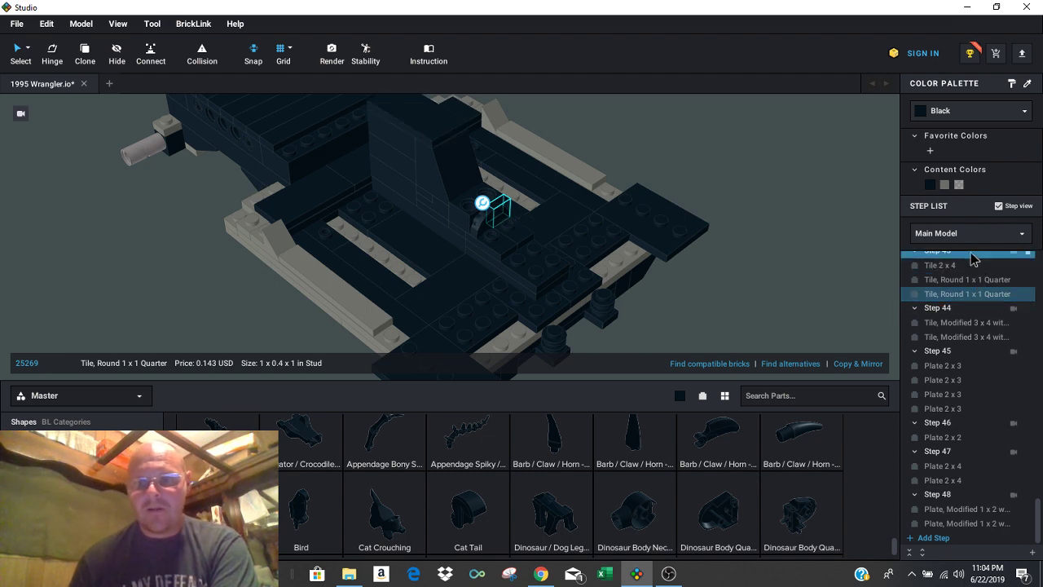
scroll(969, 268, up, 1)
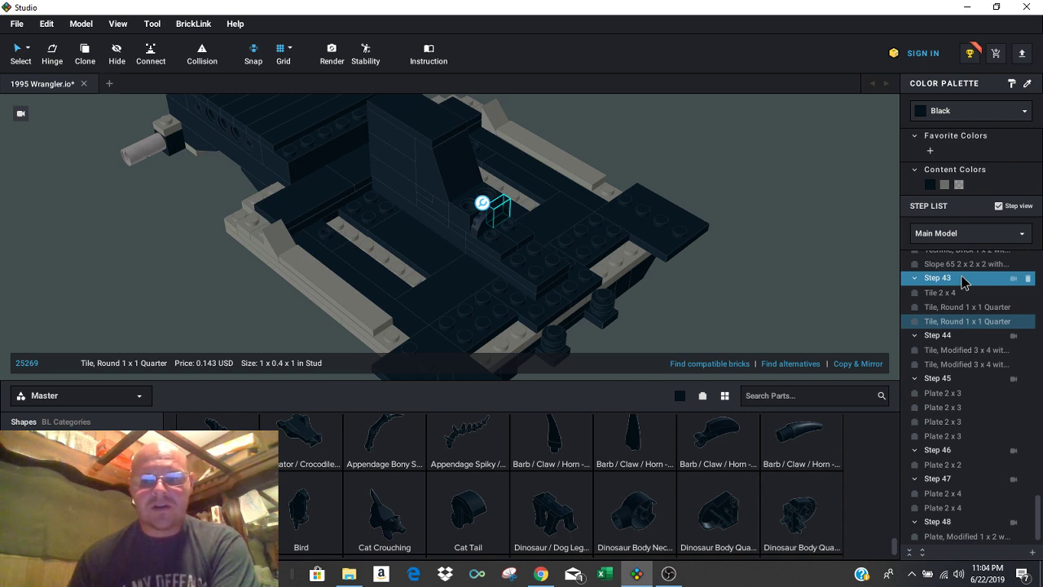
drag(964, 281, 981, 522)
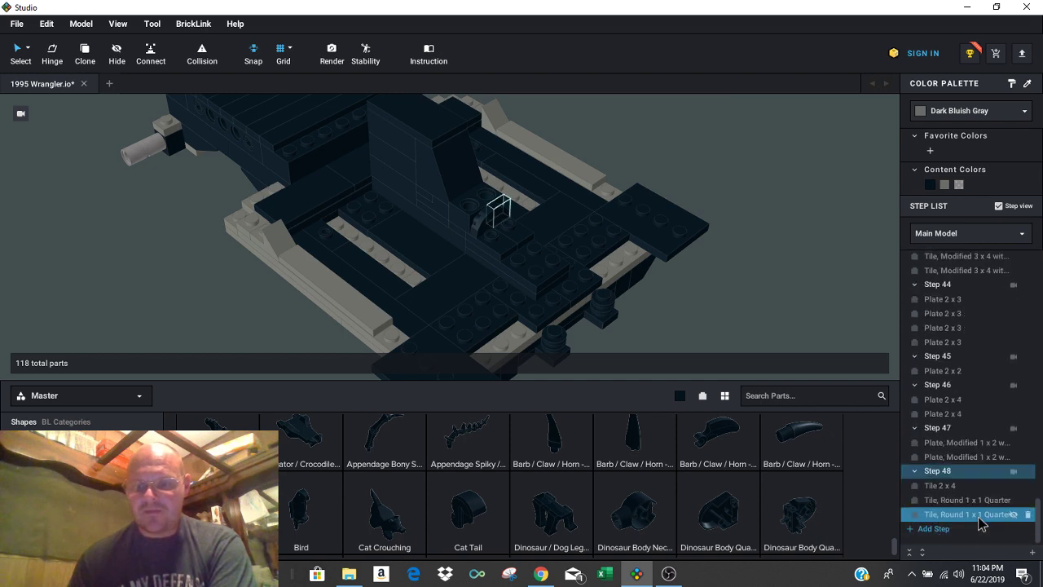
Review the reordered build by displaying the model at steps 44, 45 and 46 in turn.
click(971, 286)
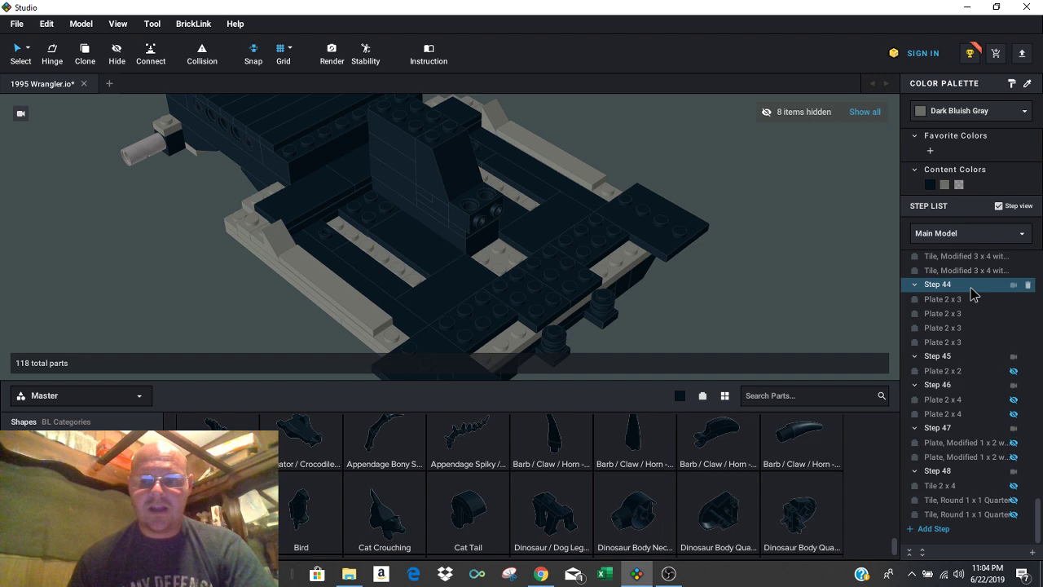
click(972, 314)
click(963, 357)
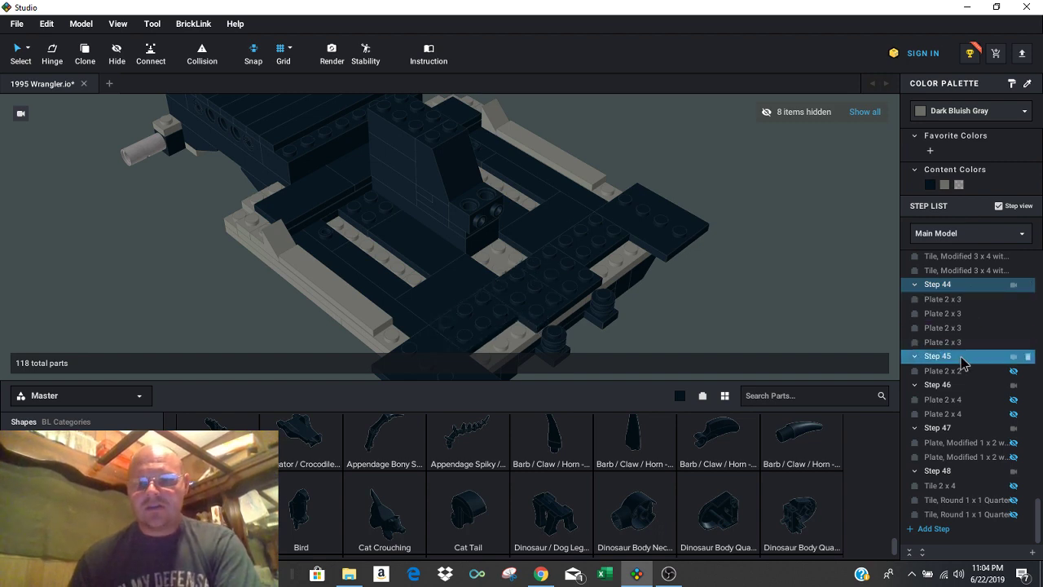
click(965, 330)
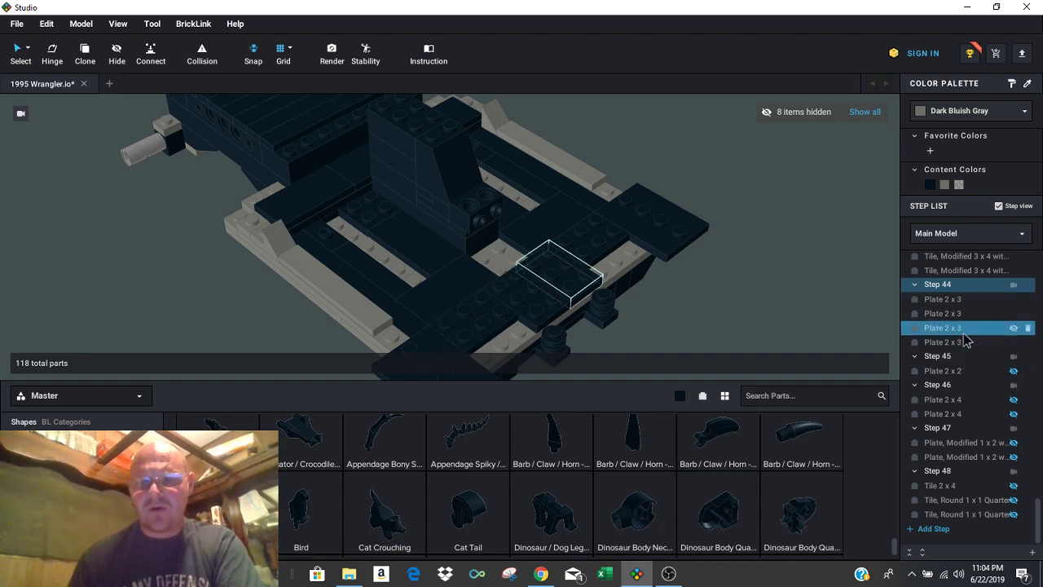
click(968, 300)
click(971, 286)
click(966, 342)
click(963, 362)
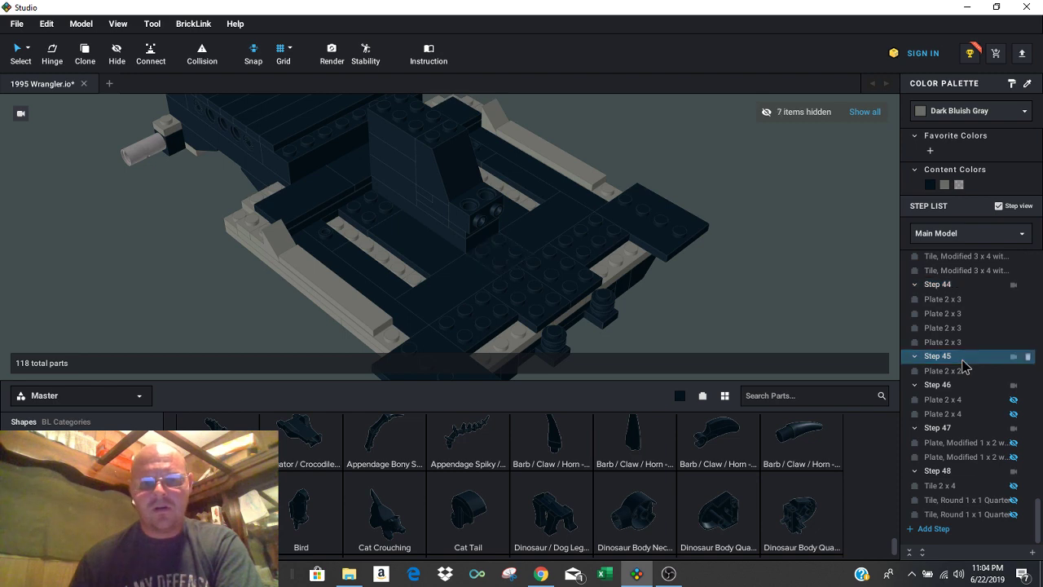
click(966, 371)
click(970, 399)
click(970, 385)
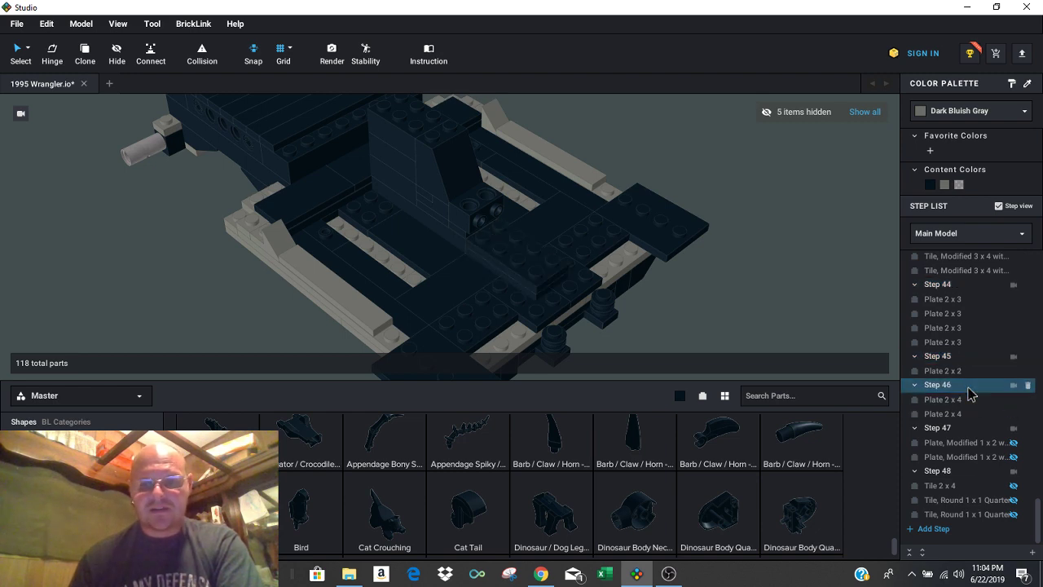
Display reordered steps 47 and 48, and examine the modified plates and quarter round tiles from several angles.
click(965, 429)
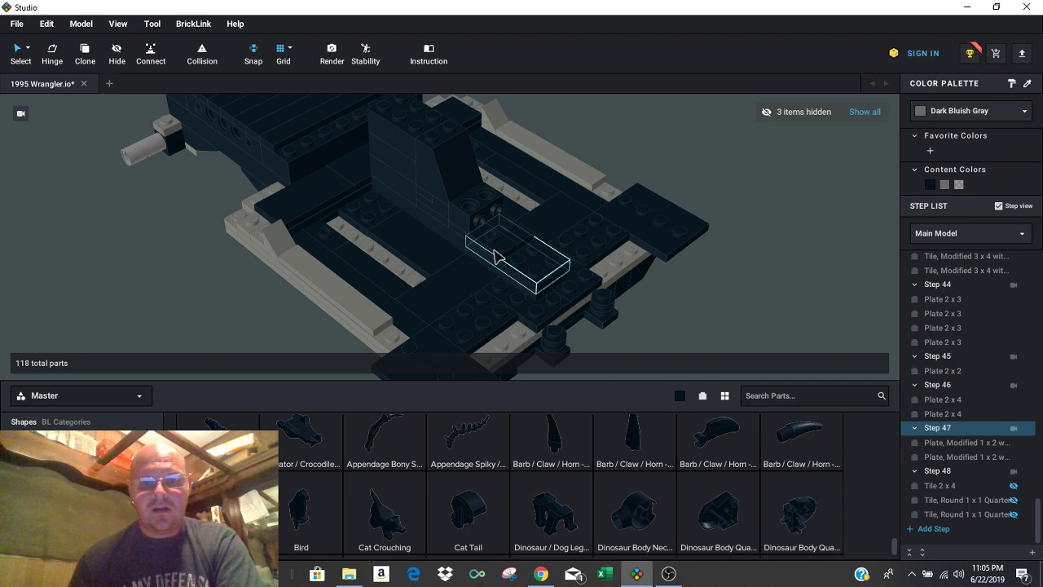
right_drag(689, 149, 524, 148)
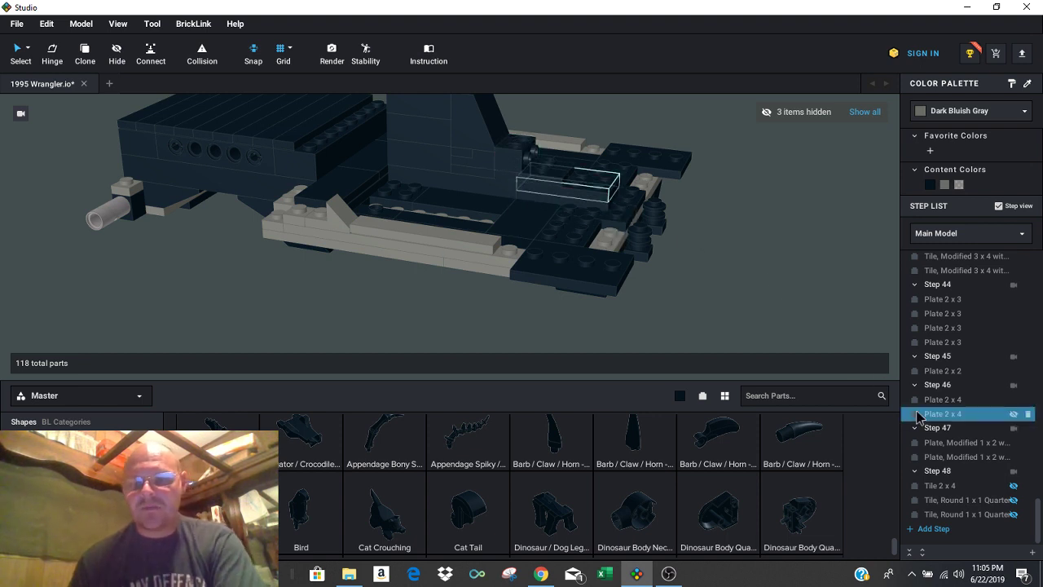
click(964, 473)
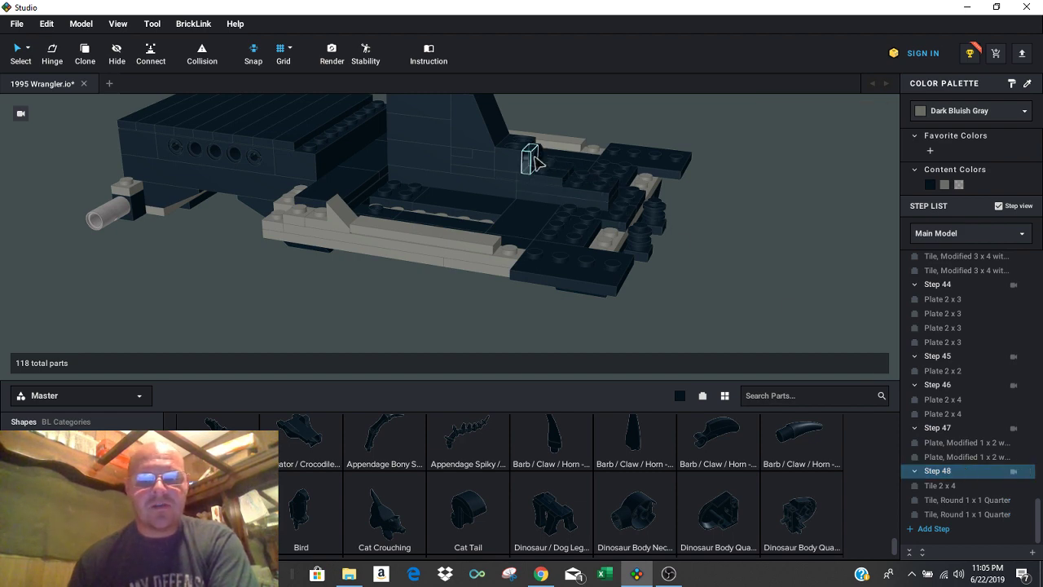
click(823, 179)
right_drag(823, 179, 803, 189)
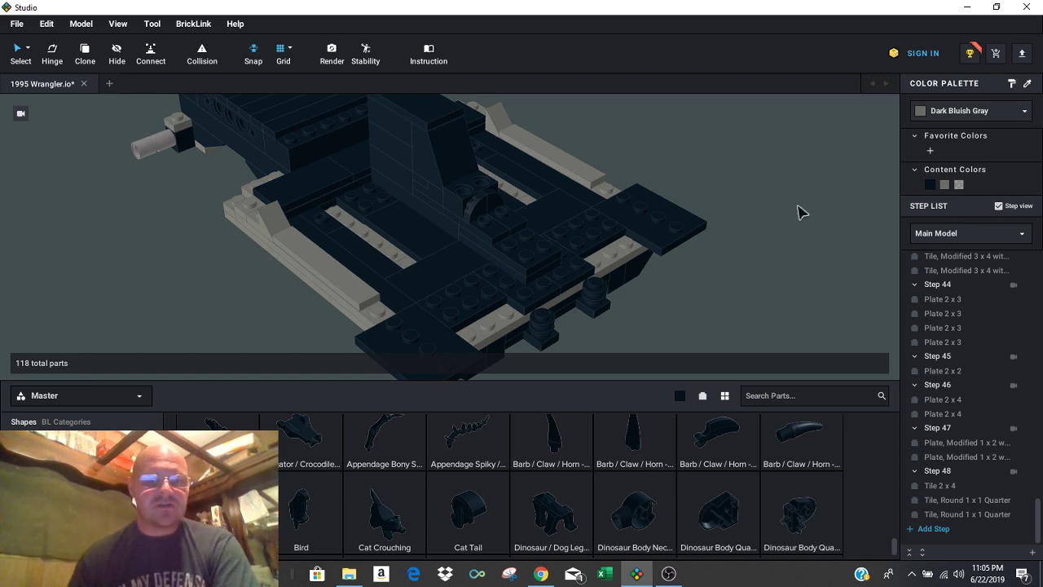
click(990, 443)
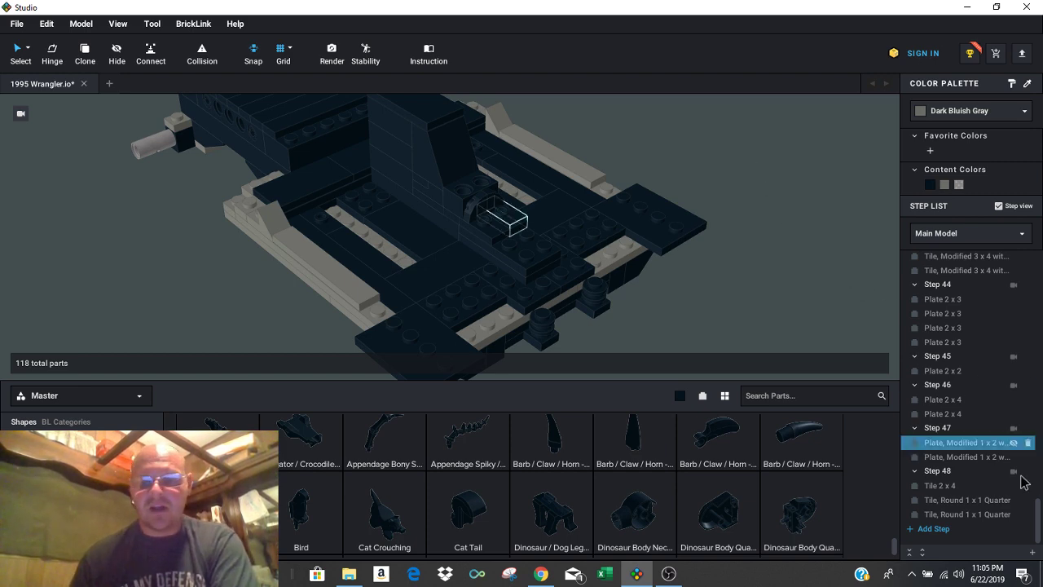
Add an empty build step 49 after step 48 and make it the current step.
click(933, 536)
click(950, 513)
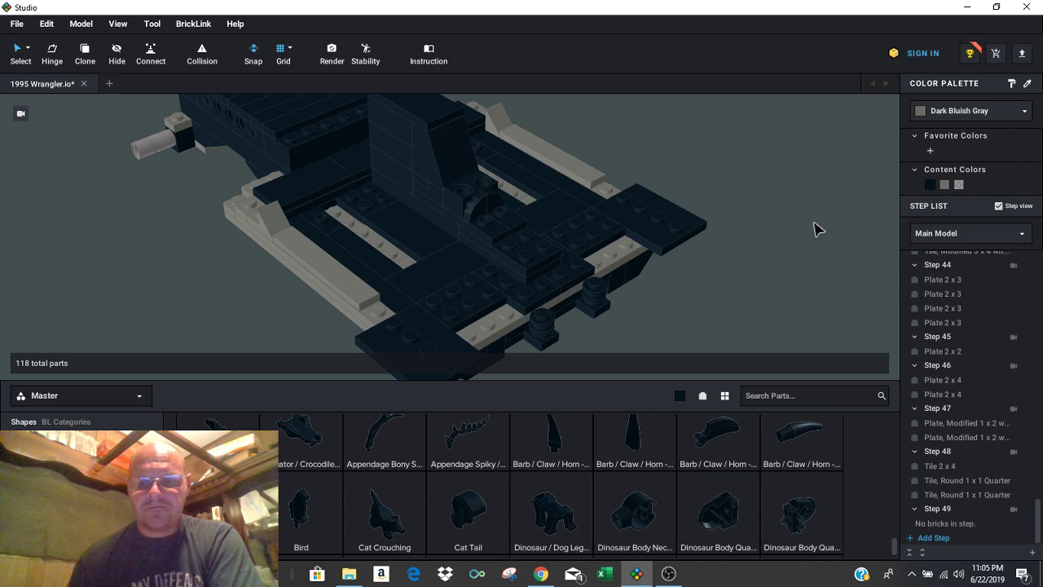
click(966, 509)
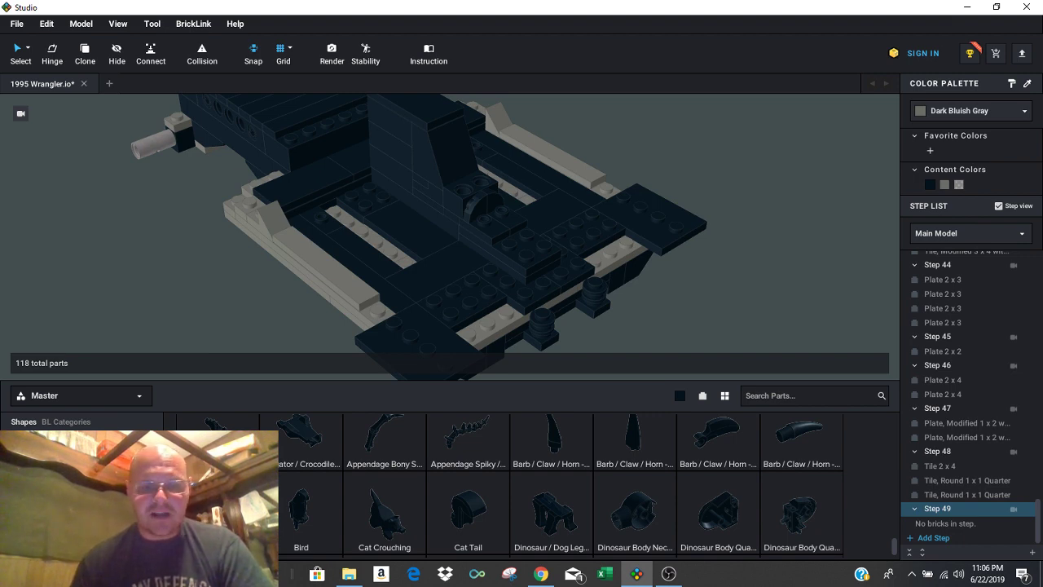
Bring a black Barb / Claw / Horn - Small into step 49 and rotate it until it stands upright.
scroll(538, 485, up, 1)
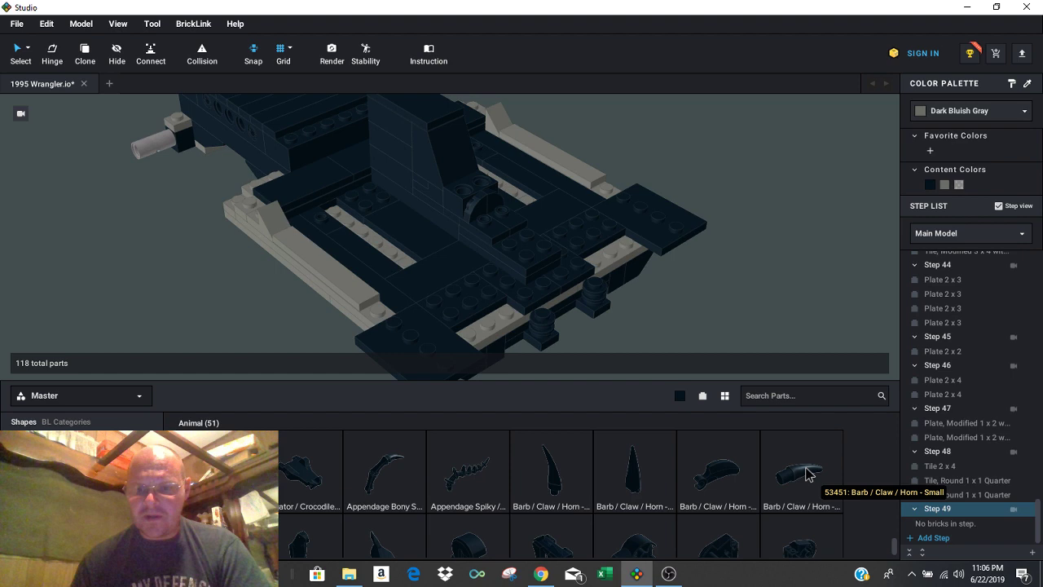
drag(806, 474, 767, 286)
key(Right)
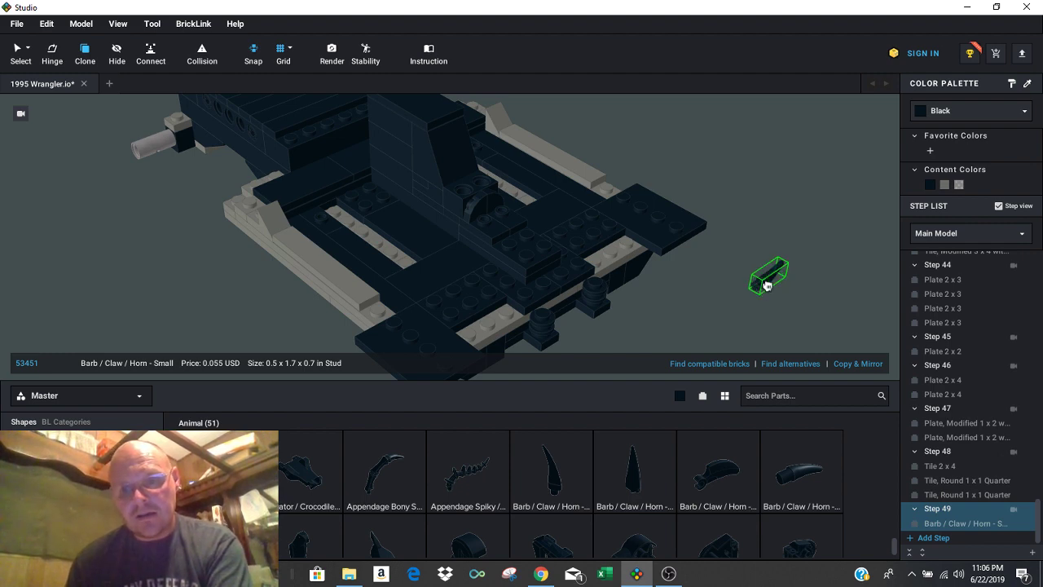
key(Right)
key(Right)
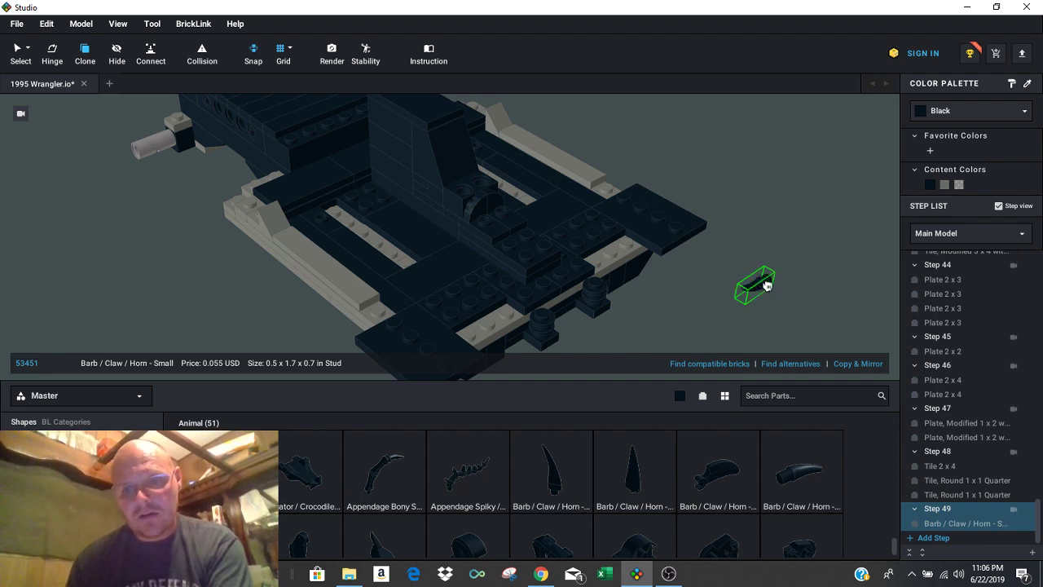
drag(767, 285, 766, 298)
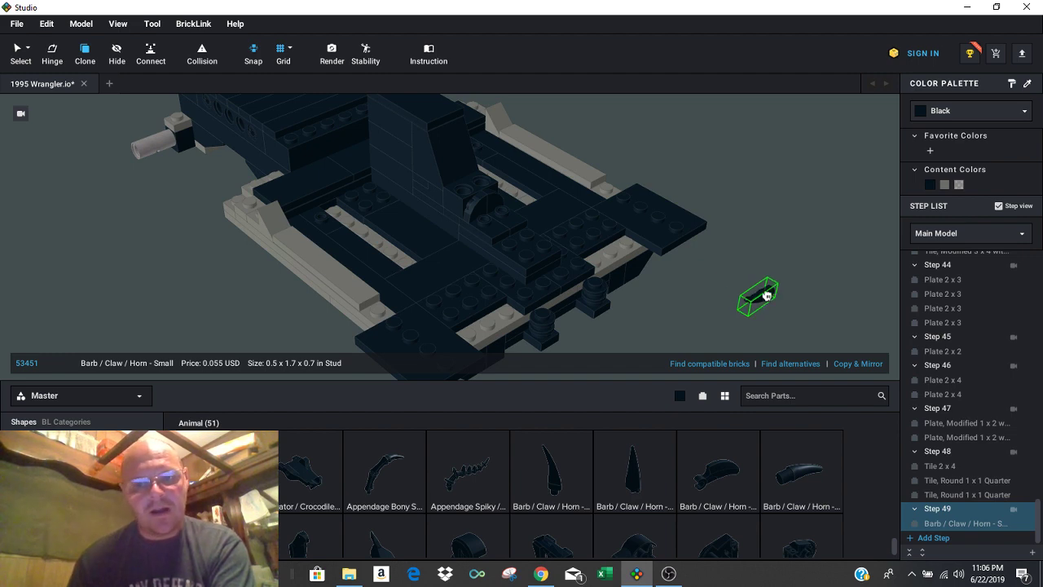
drag(766, 295, 766, 294)
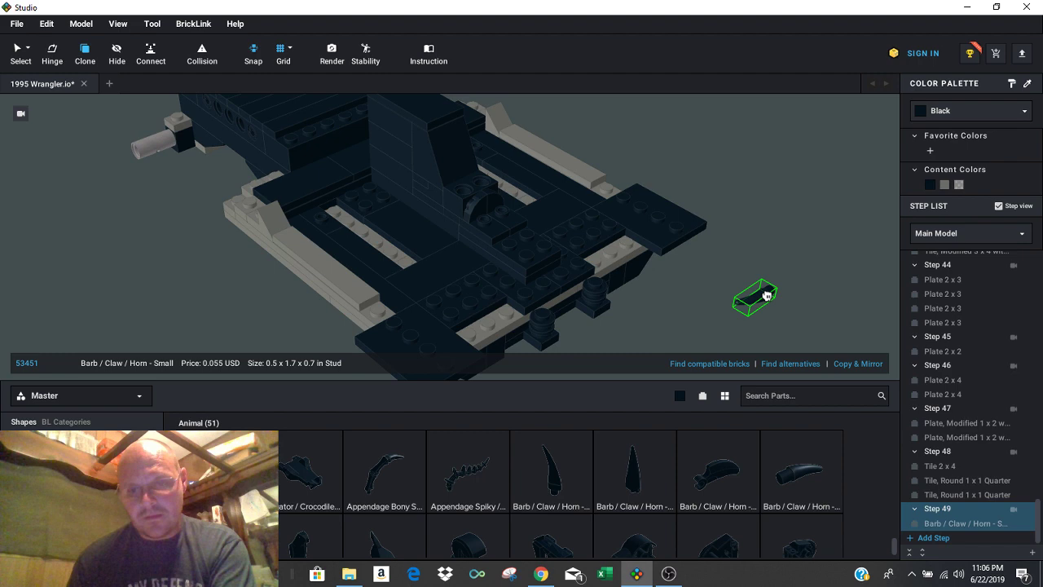
key(Right)
key(Up)
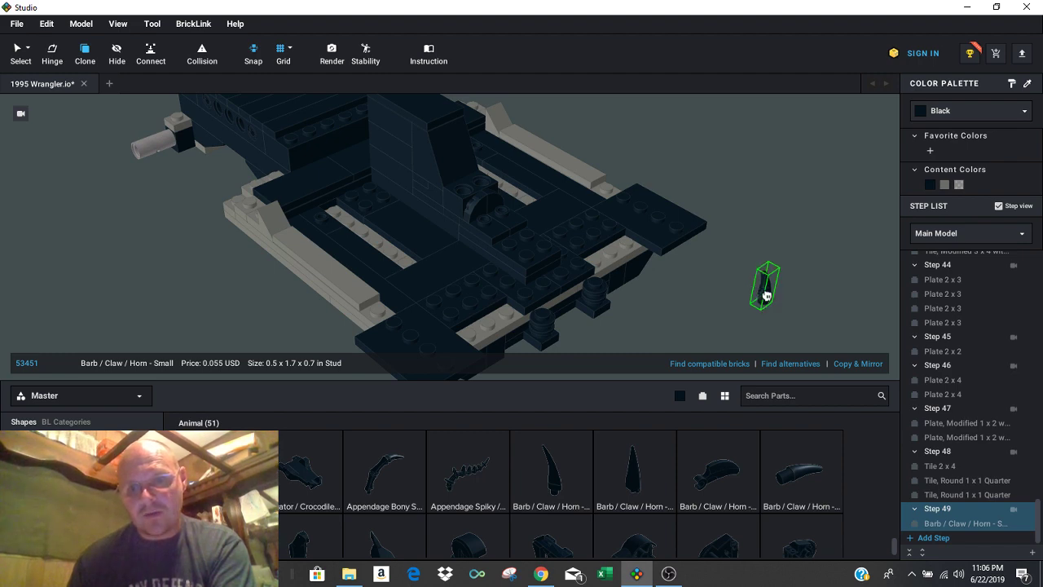
drag(766, 295, 740, 291)
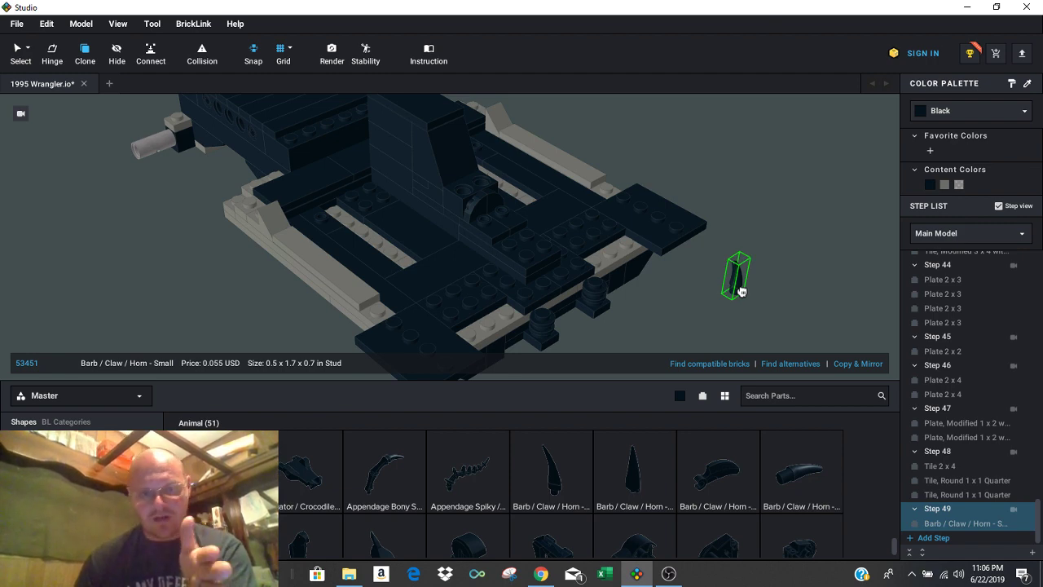
mouse_move(741, 291)
mouse_down()
mouse_move(753, 288)
mouse_move(759, 302)
mouse_move(751, 296)
mouse_up()
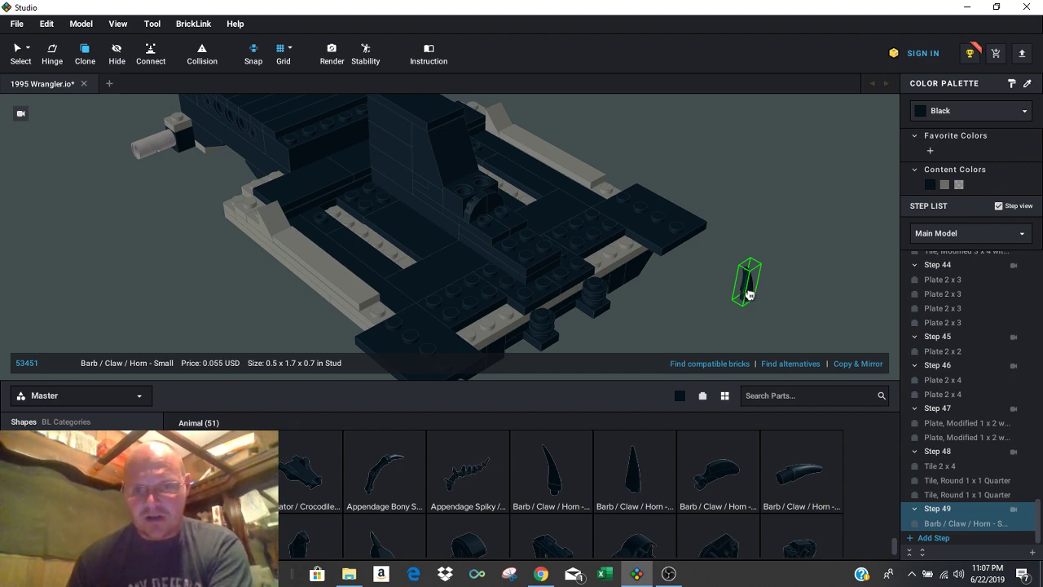
Place the upright small horn on the modified 1 x 2 plate beside the quarter round tiles, without adding another copy.
drag(750, 295, 519, 211)
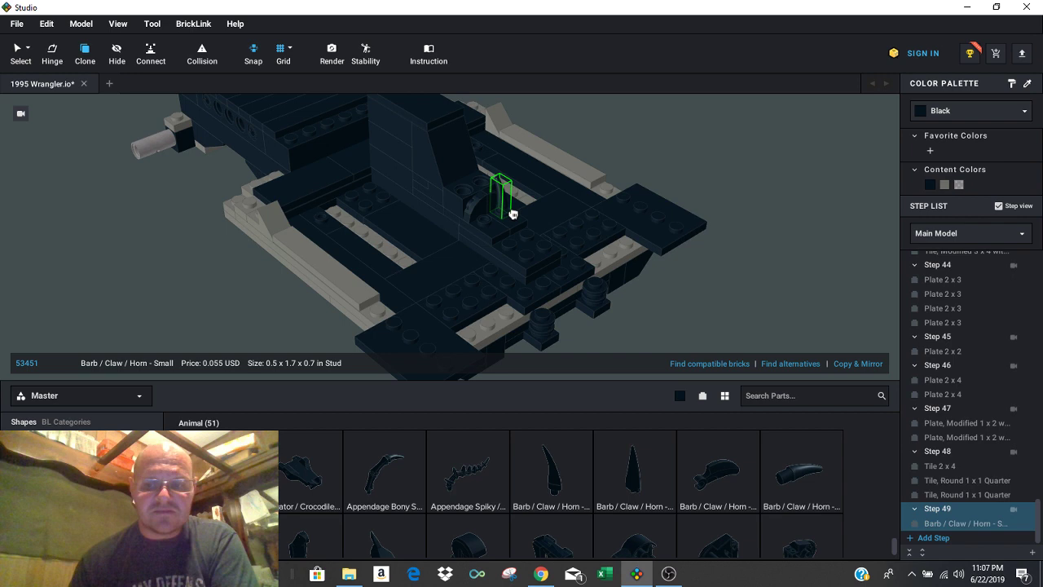
click(513, 213)
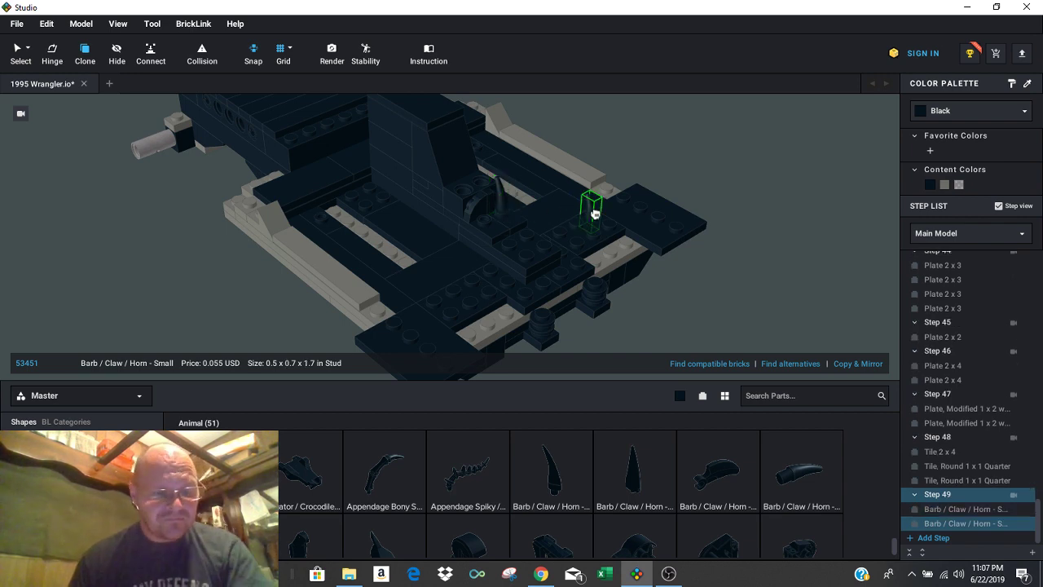
key(Escape)
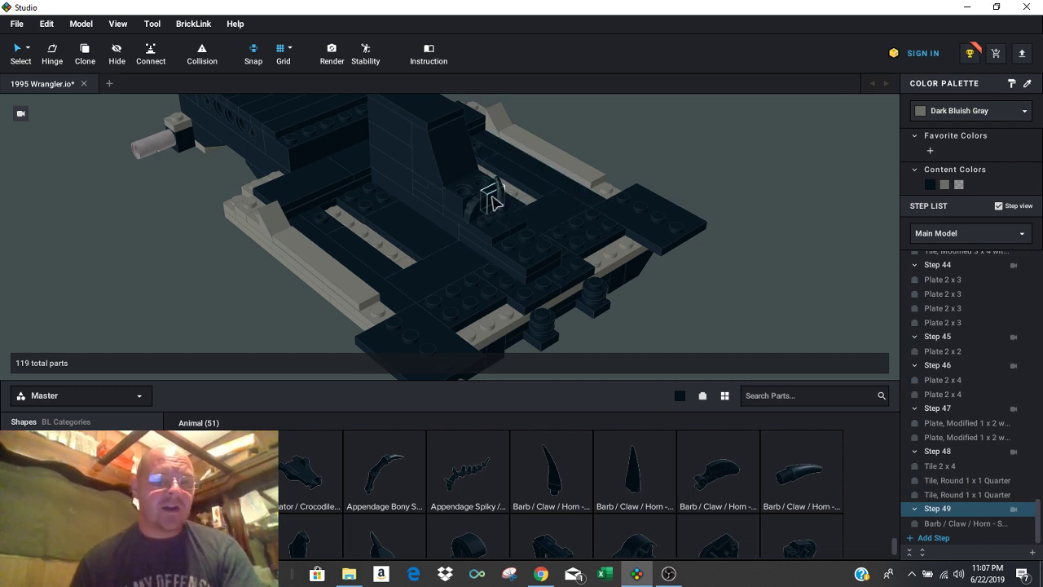
click(206, 65)
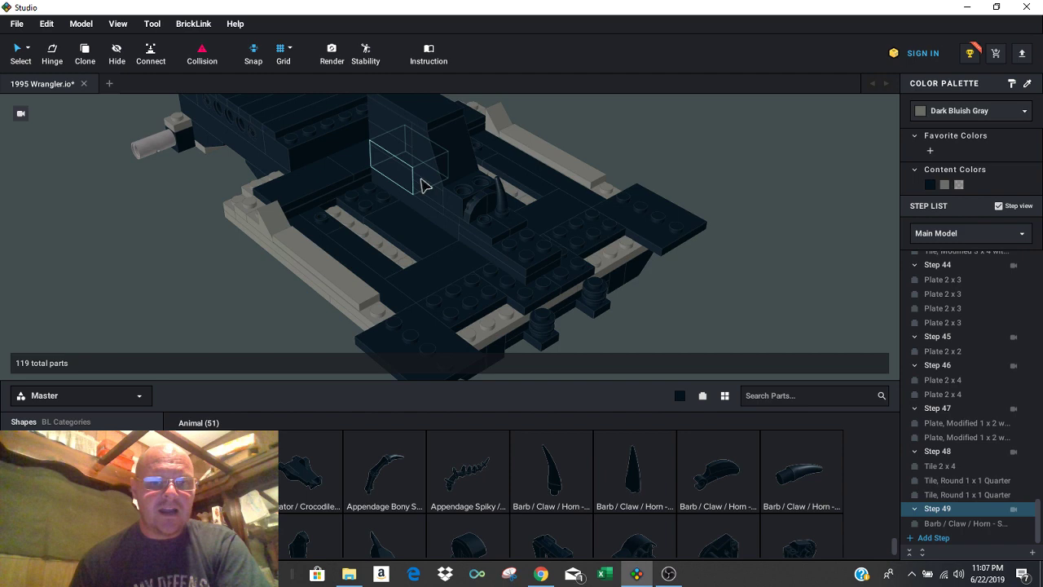
drag(514, 214, 506, 209)
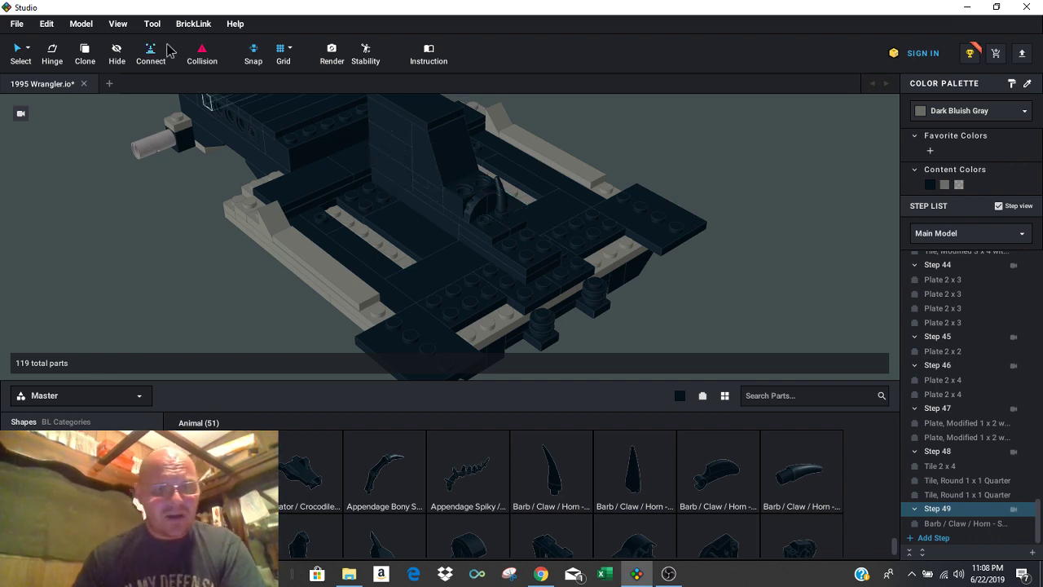
click(204, 61)
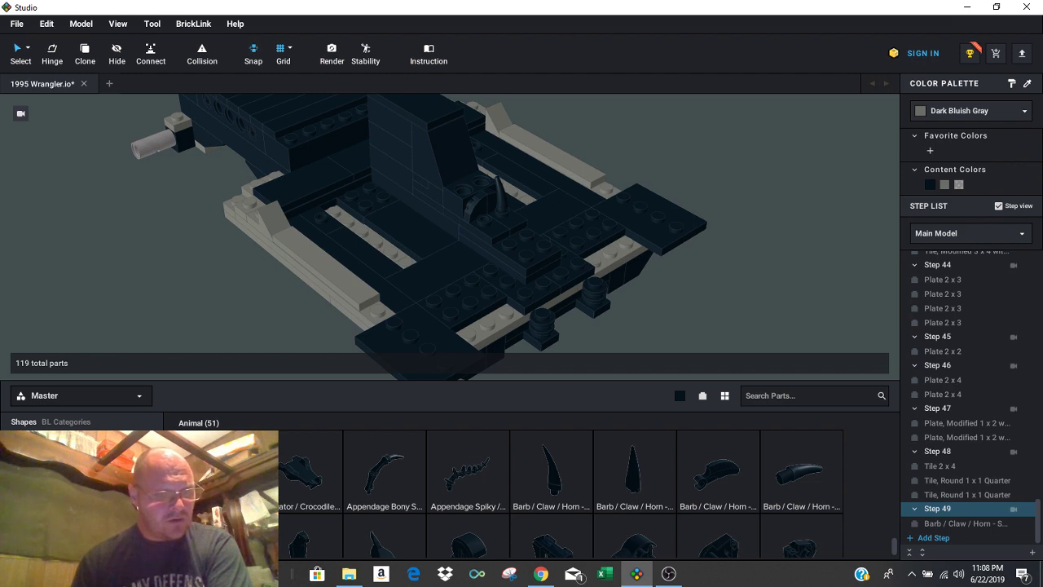
Add a black Lever Small Base from the Rod parts category beside the small horn, and discard the extra copy.
drag(217, 379, 249, 272)
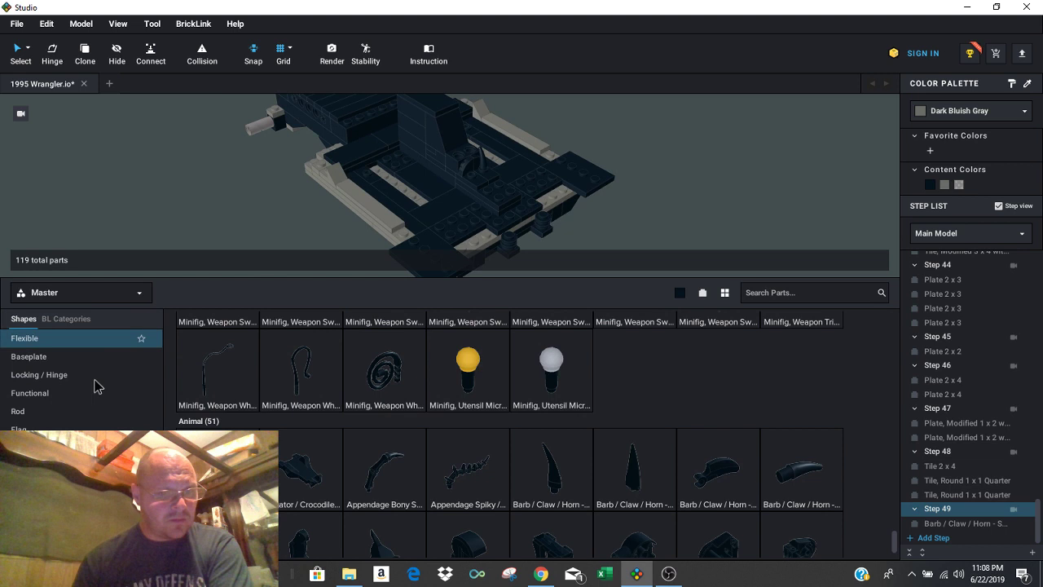
click(45, 413)
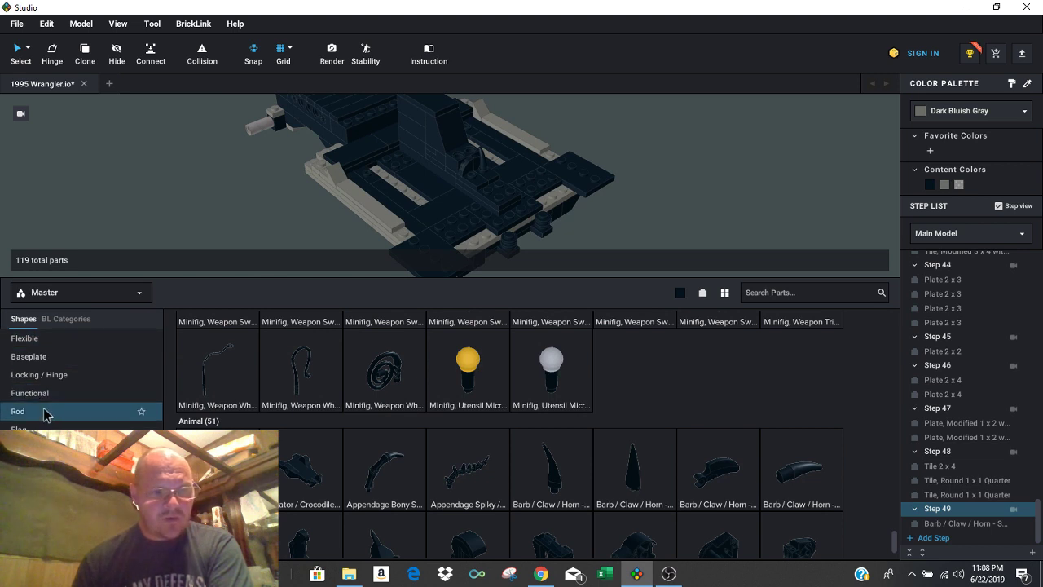
scroll(44, 412, down, 2)
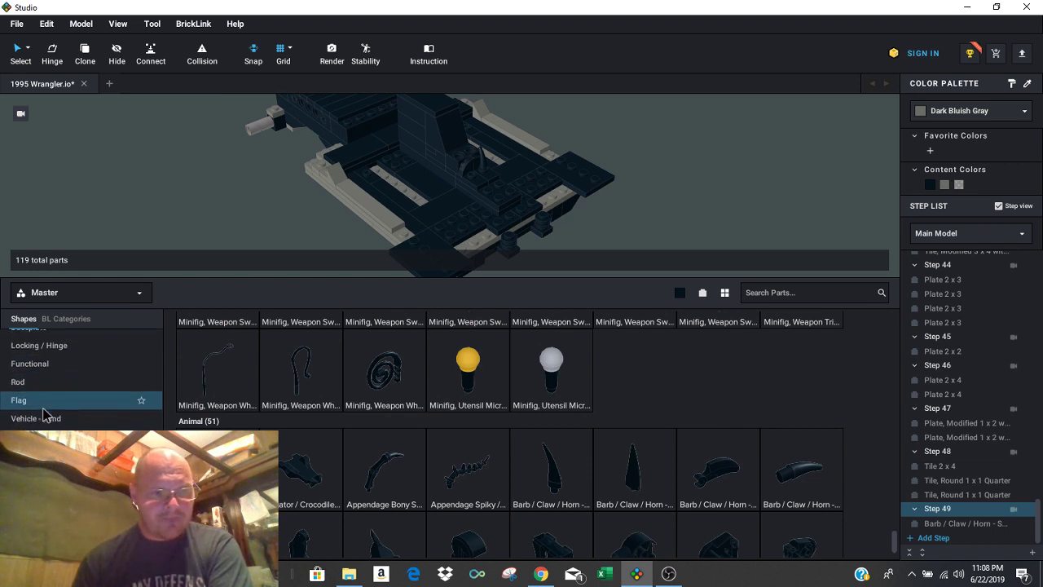
click(50, 376)
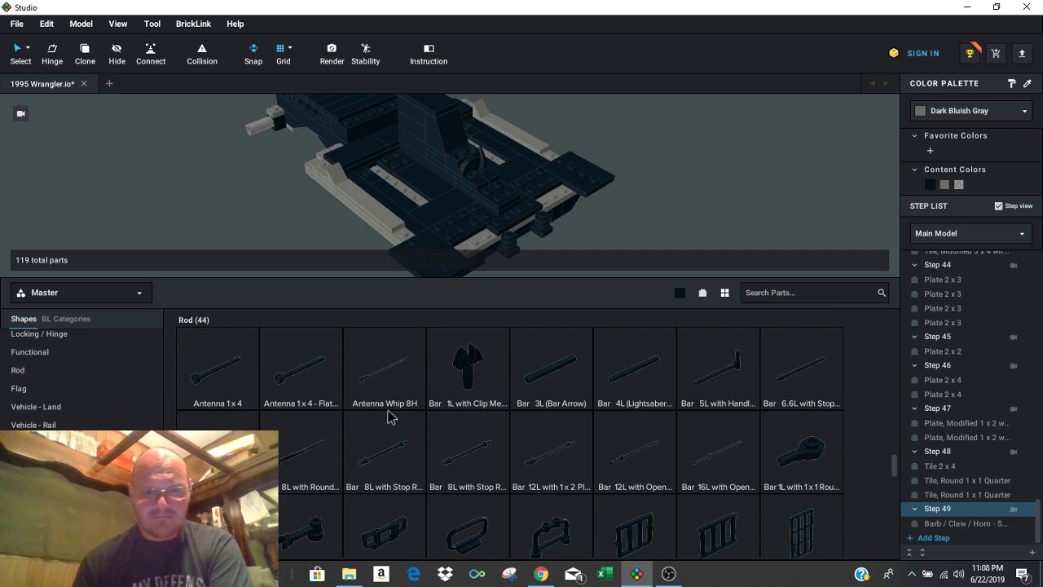
scroll(522, 430, down, 2)
scroll(521, 430, down, 3)
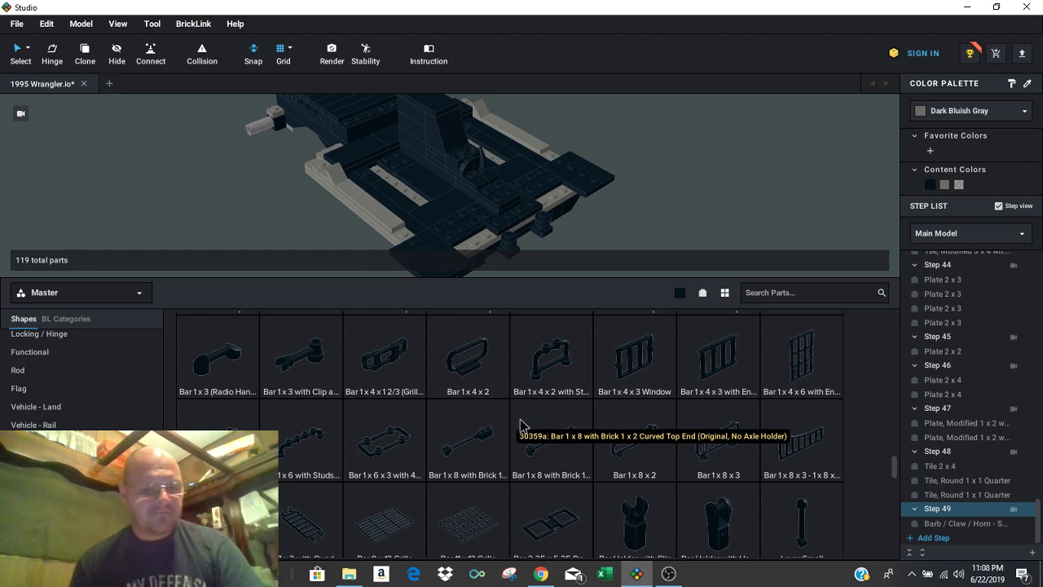
scroll(477, 432, down, 3)
scroll(477, 432, down, 3)
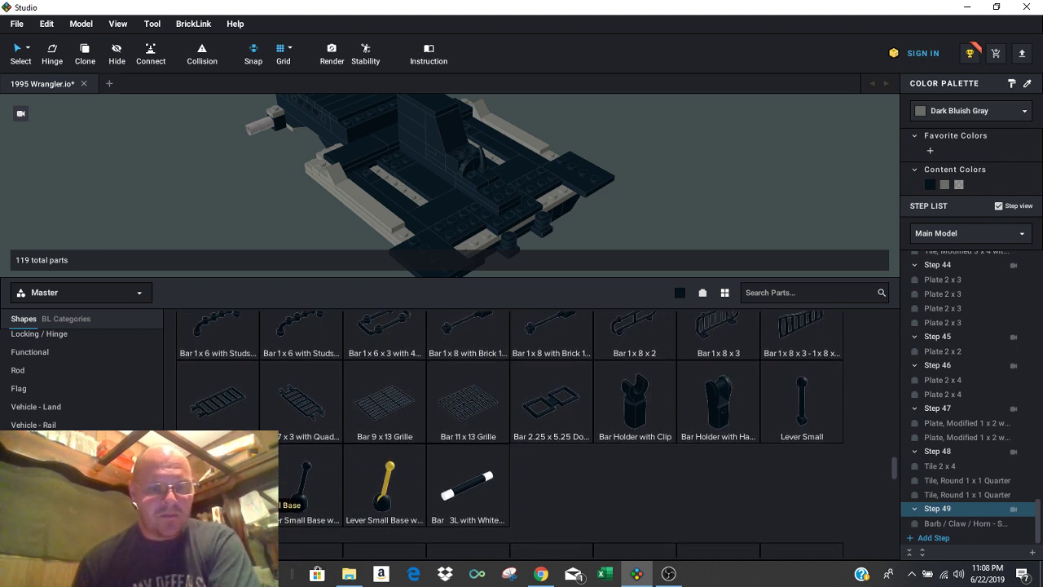
drag(298, 489, 637, 251)
scroll(472, 176, up, 5)
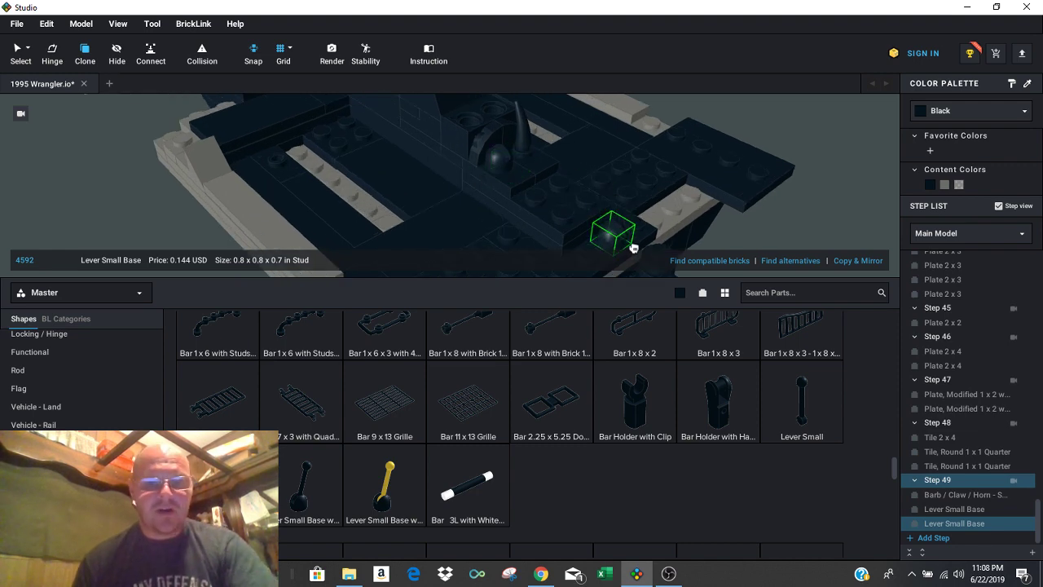
key(Delete)
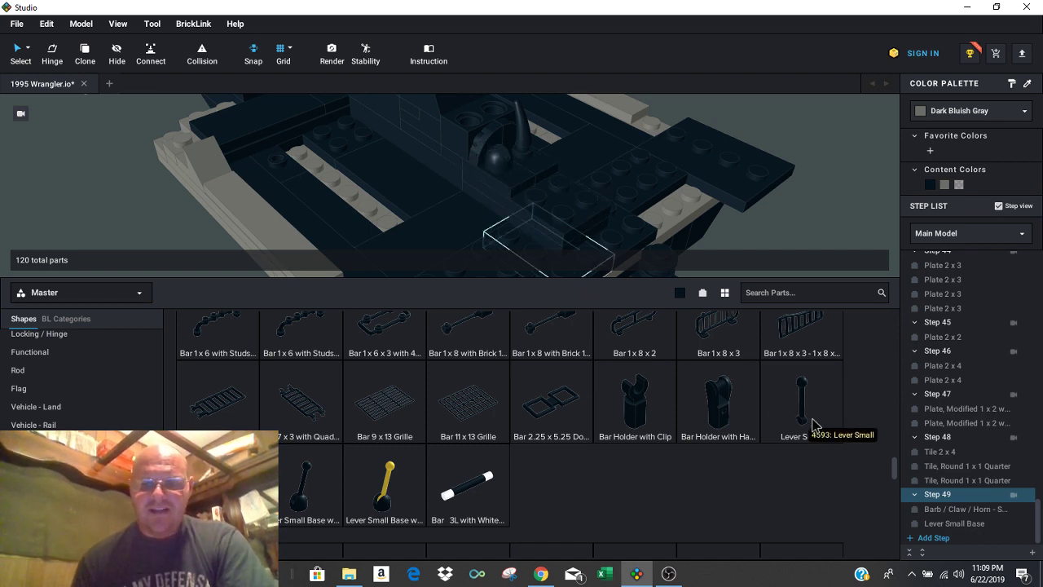
Insert a black Lever Small upright into the lever base without adding another copy, and enlarge the model view.
drag(812, 424, 505, 164)
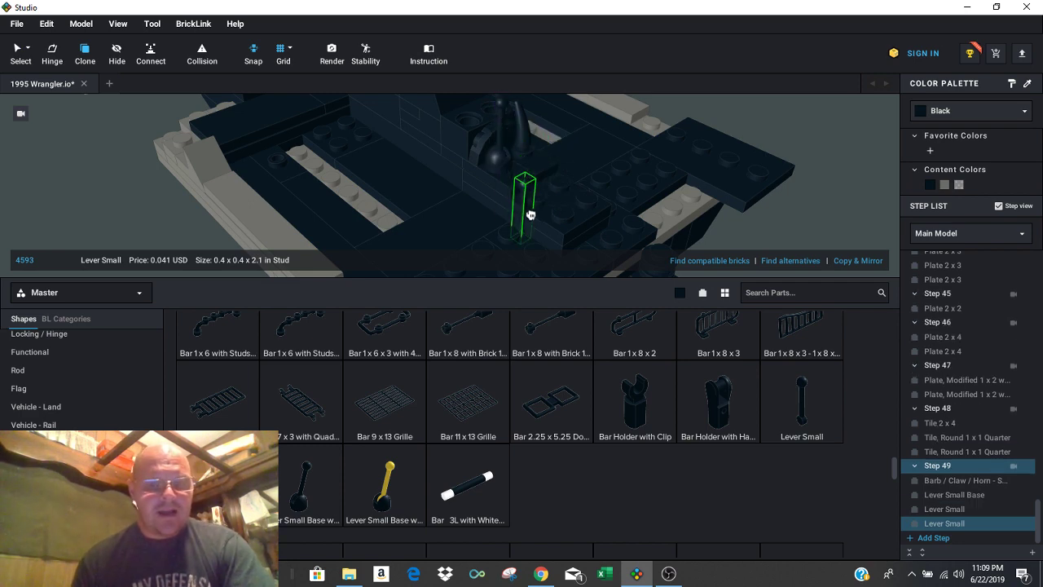
key(Escape)
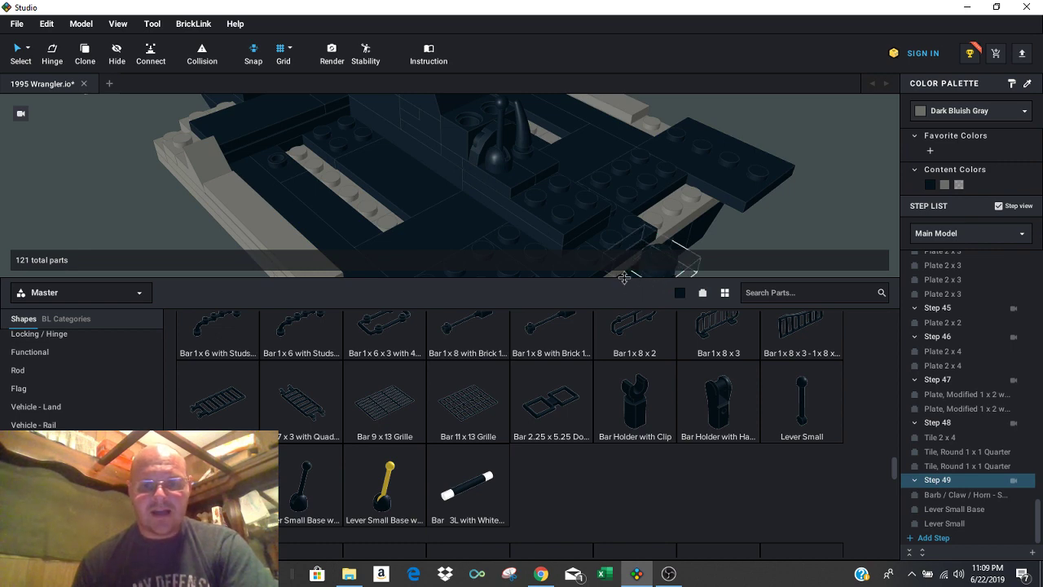
drag(624, 278, 628, 334)
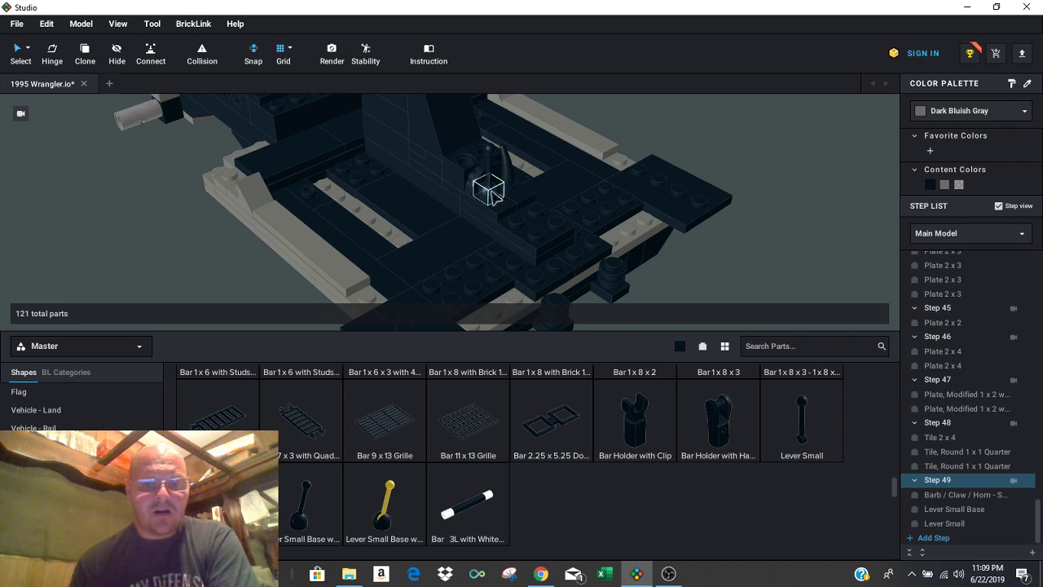
click(492, 192)
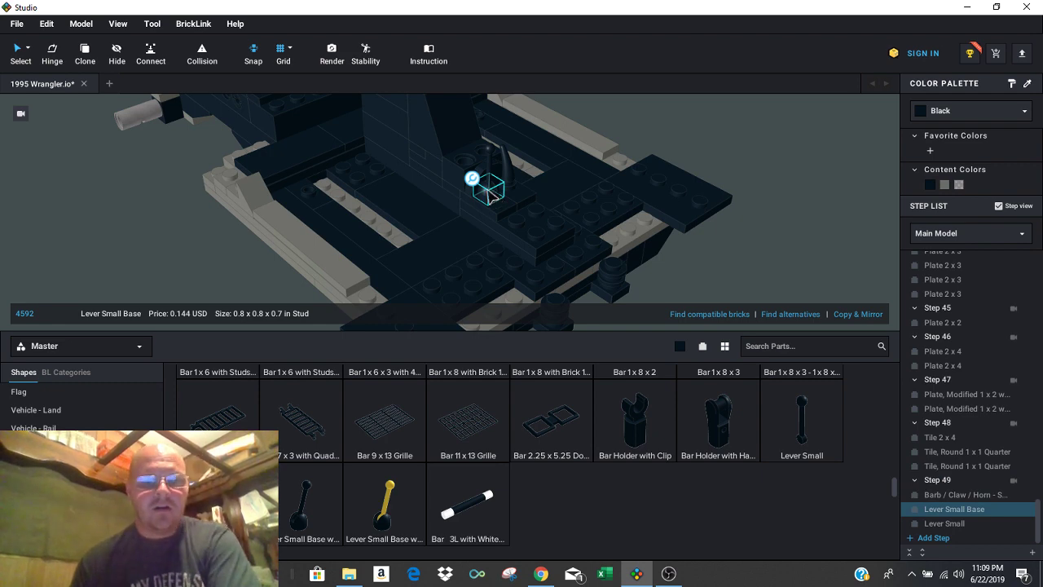
mouse_move(476, 184)
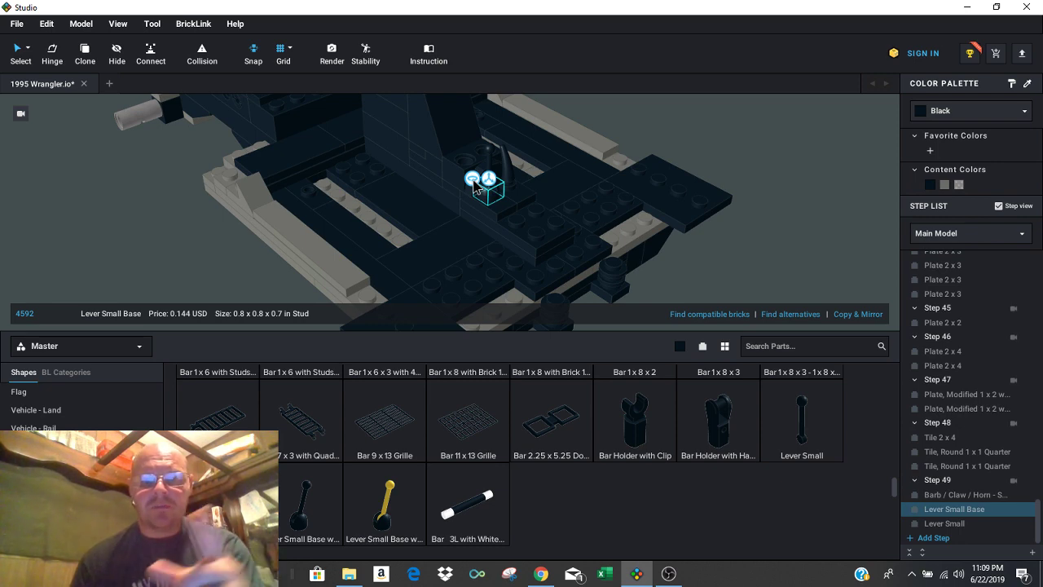
click(474, 179)
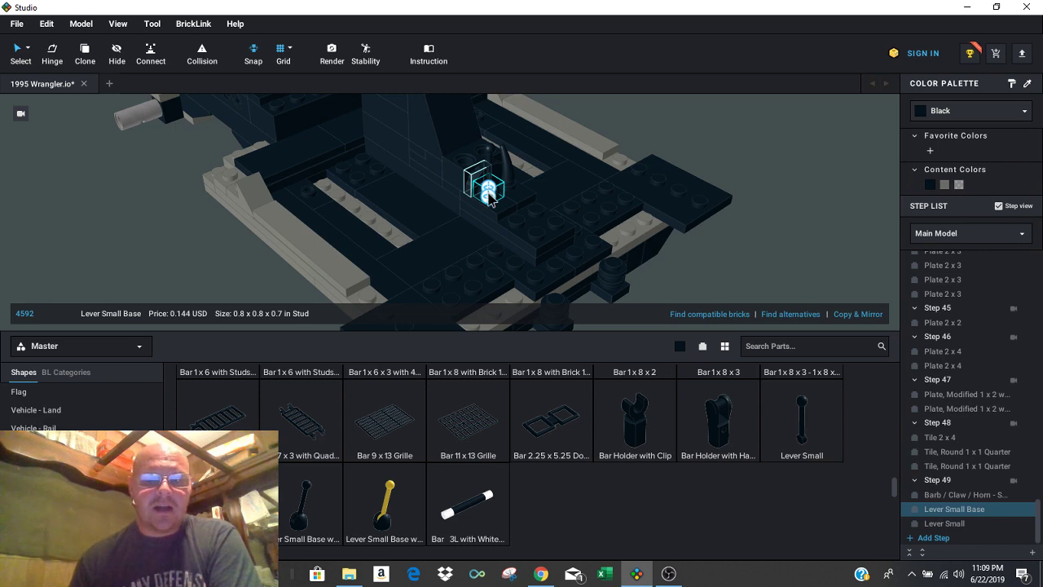
scroll(536, 189, up, 2)
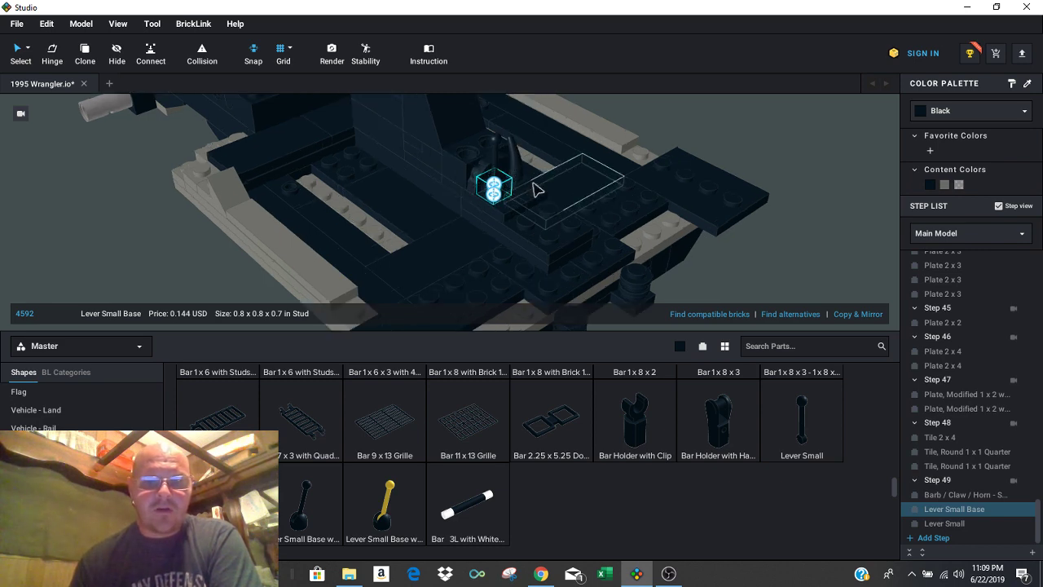
scroll(619, 190, up, 1)
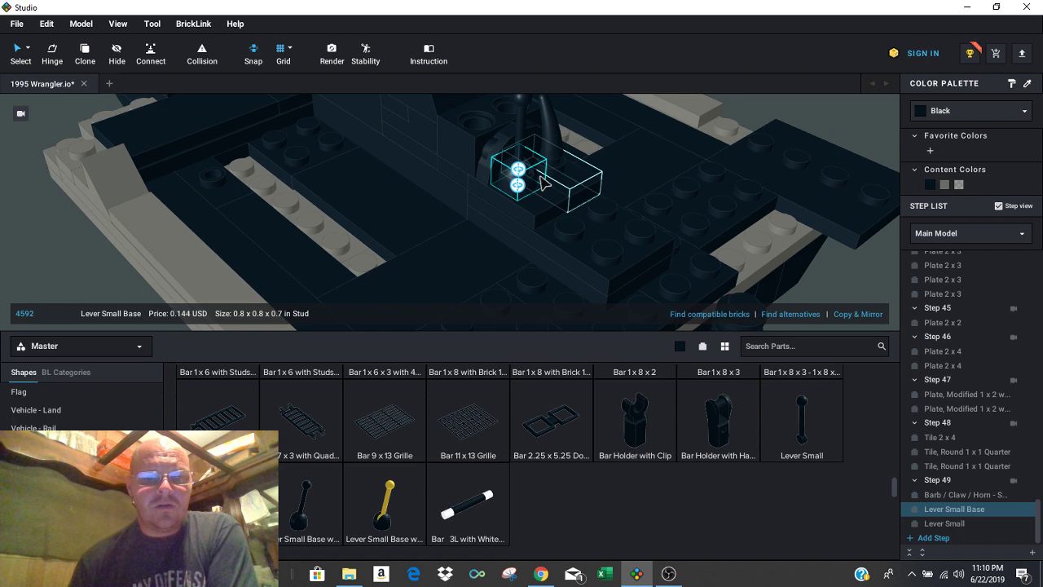
double_click(519, 169)
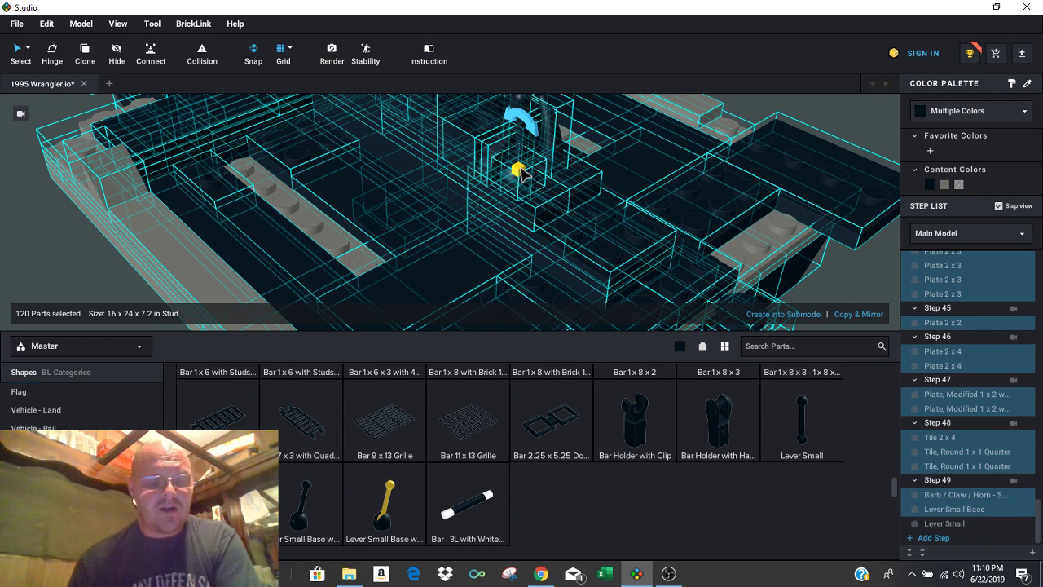
key(Escape)
Turn the Lever Small Base together with its lever about their shared vertical axis beside the small horn.
click(512, 172)
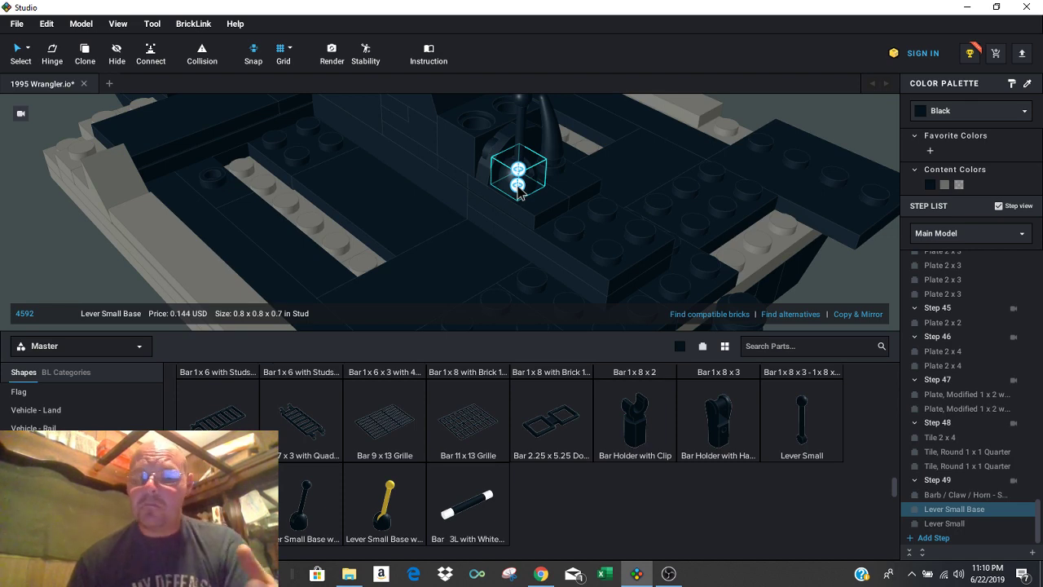
shift+click(517, 187)
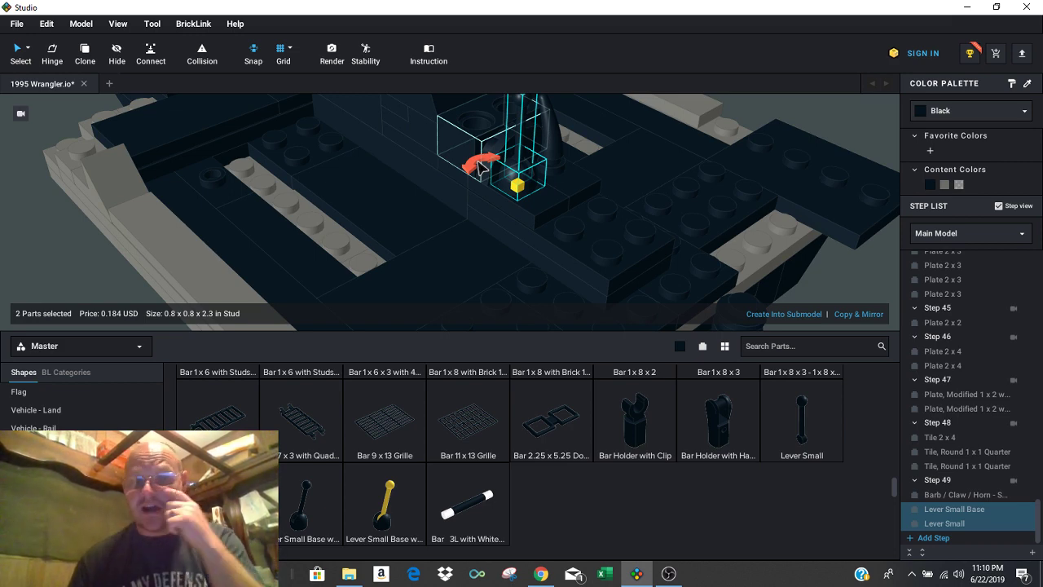
drag(481, 167, 584, 196)
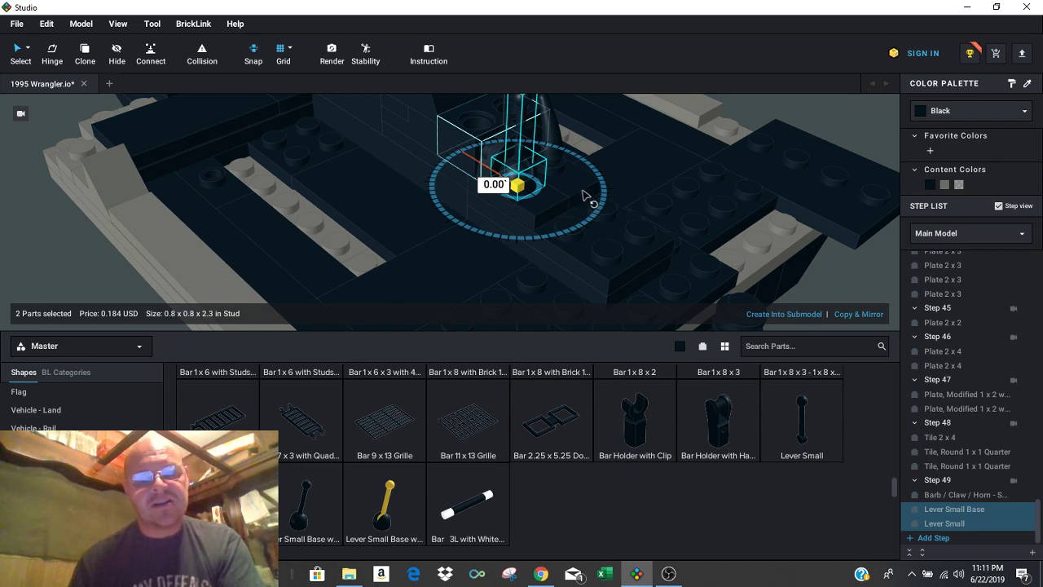
drag(583, 194, 483, 223)
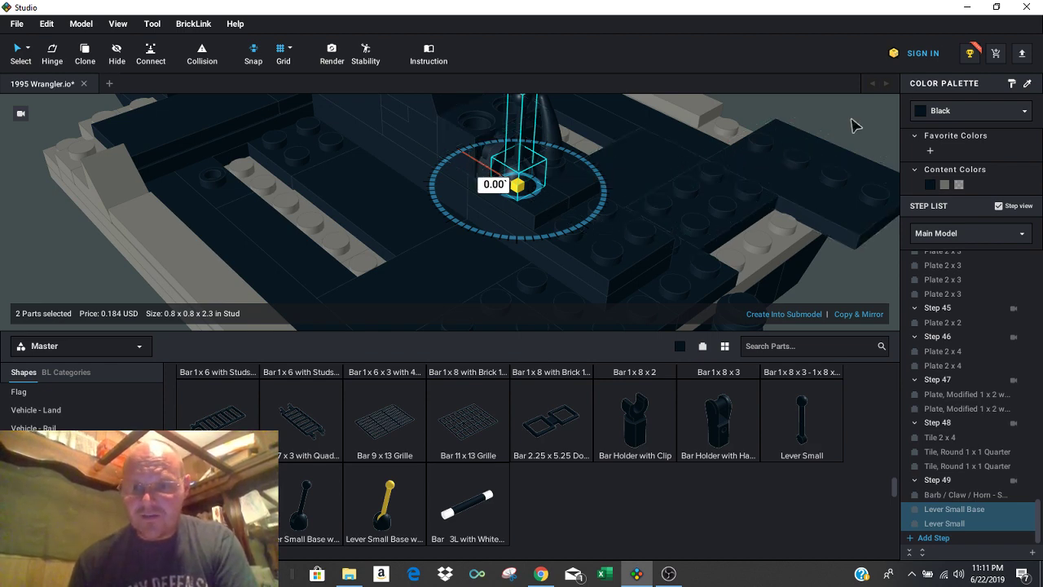
middle_drag(853, 126, 791, 158)
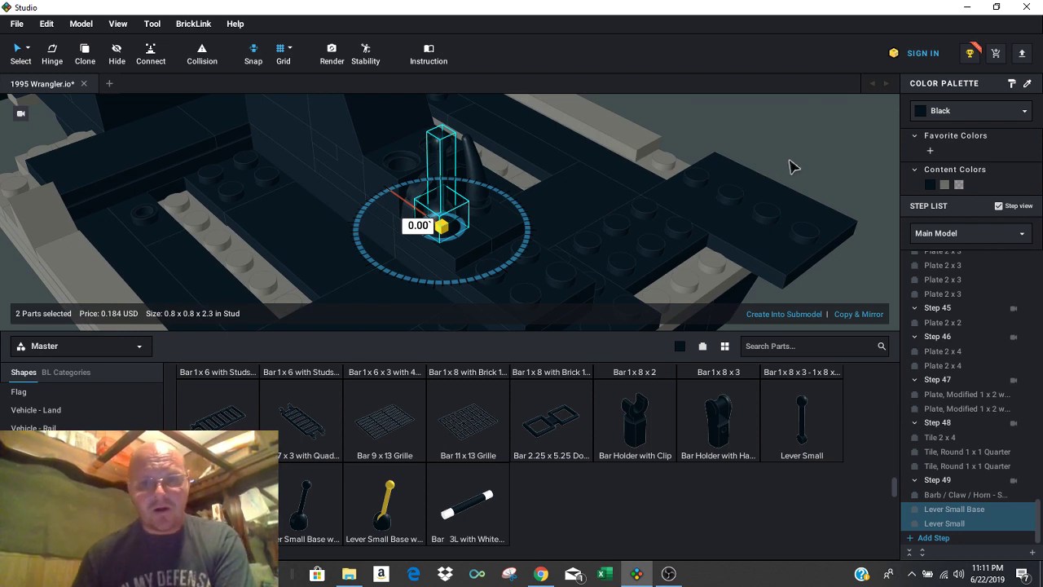
right_drag(796, 154, 824, 146)
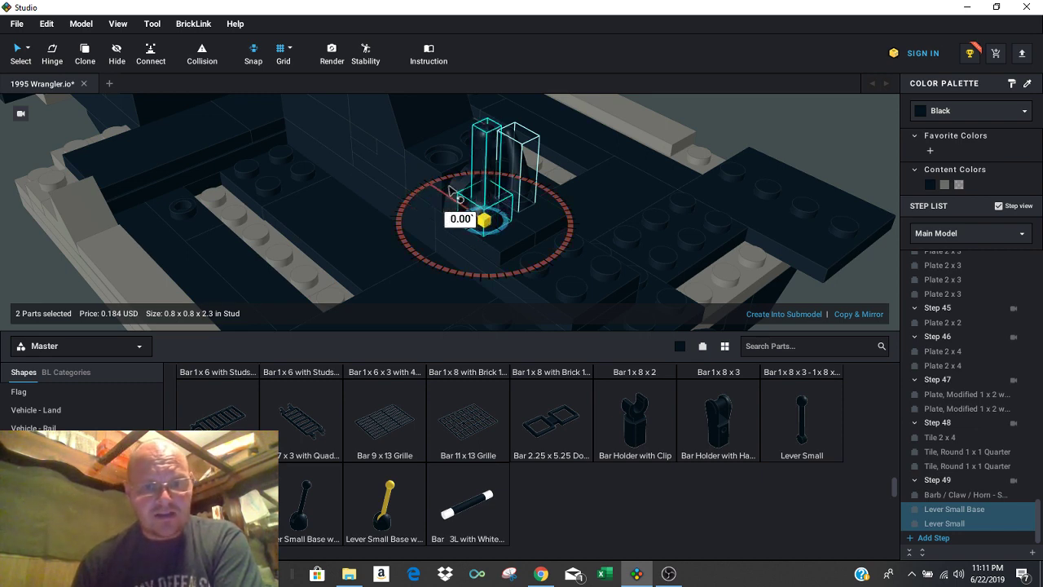
mouse_move(454, 193)
mouse_down()
mouse_move(505, 210)
mouse_move(468, 231)
mouse_move(519, 182)
mouse_move(544, 249)
mouse_move(507, 281)
mouse_move(475, 277)
mouse_move(531, 264)
mouse_move(562, 203)
mouse_move(515, 168)
mouse_move(459, 184)
mouse_up()
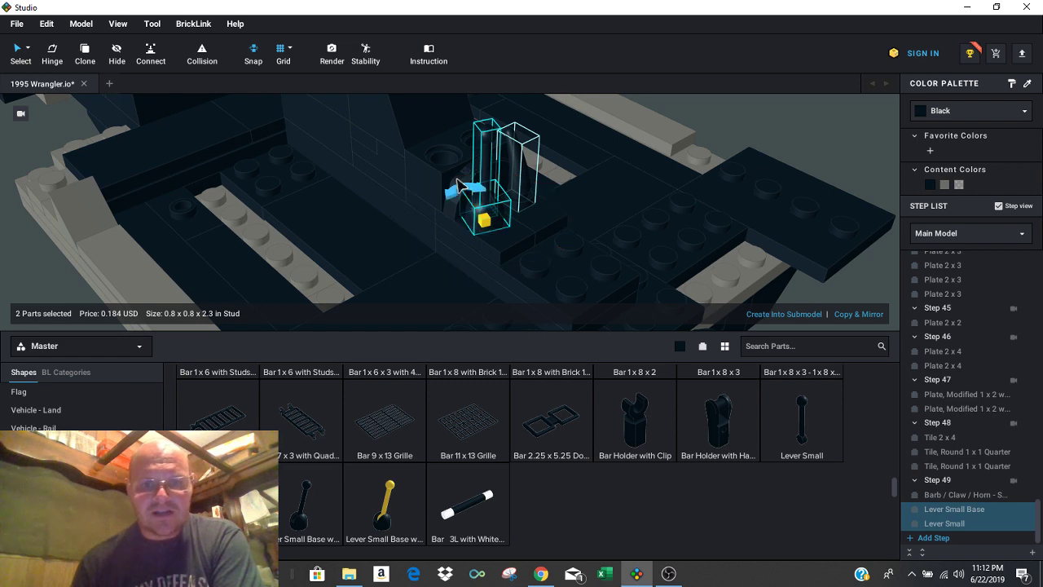
click(739, 135)
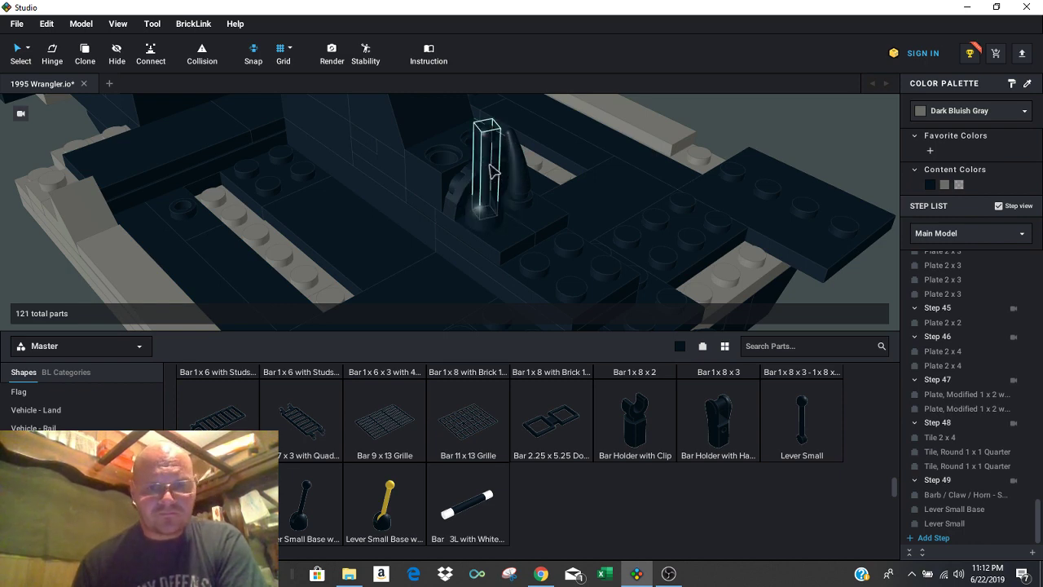
Try to tilt the upright Lever Small within its base, working from the opposite side of the model.
scroll(779, 142, down, 3)
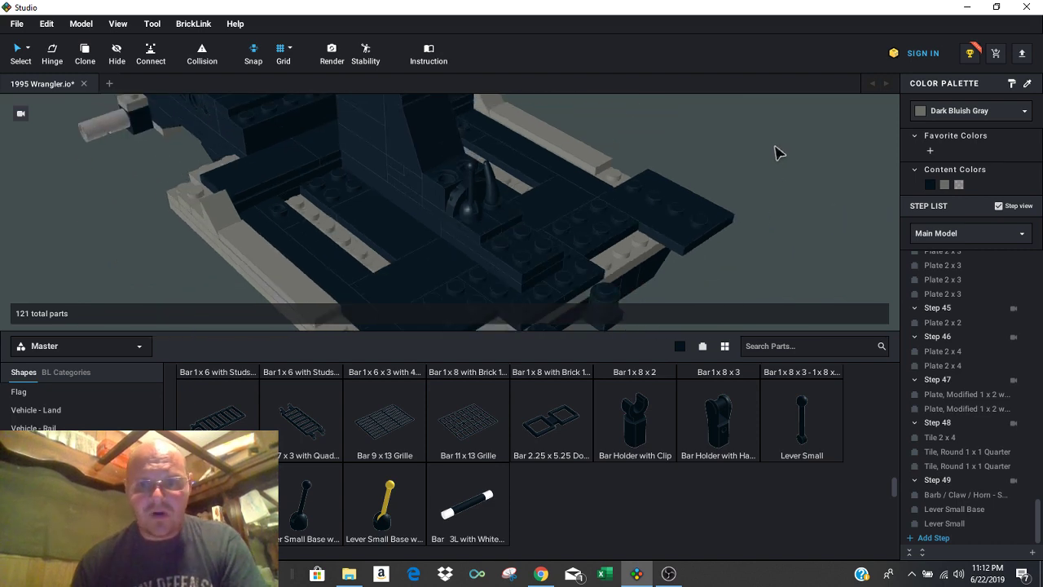
right_drag(775, 151, 673, 161)
scroll(790, 240, up, 2)
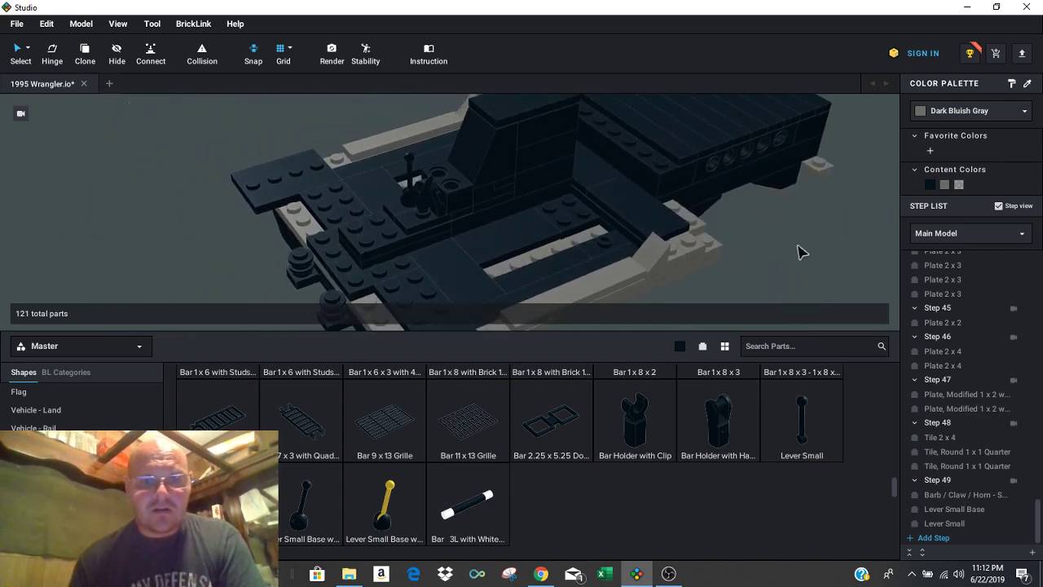
click(411, 177)
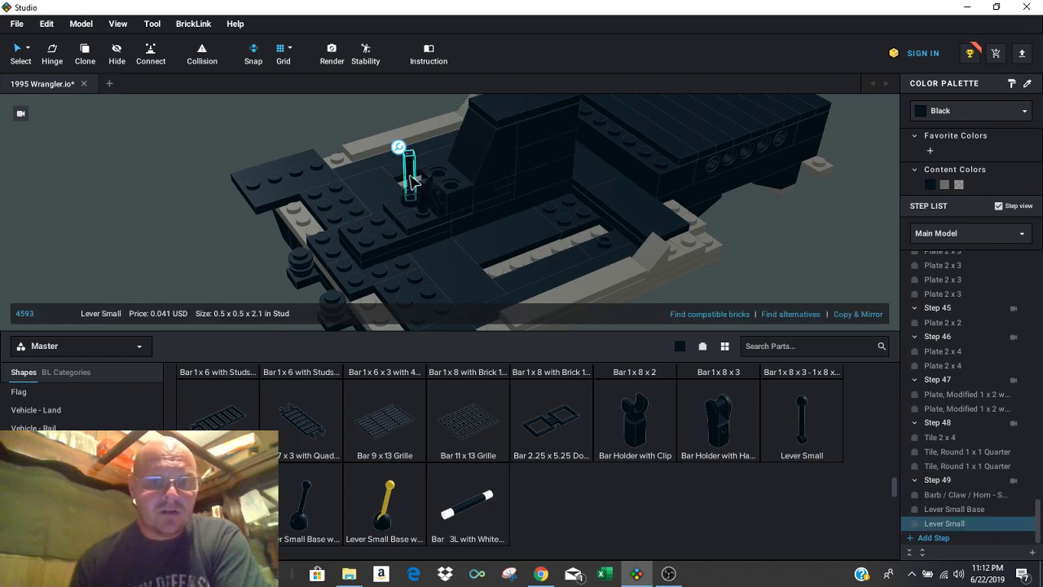
click(400, 149)
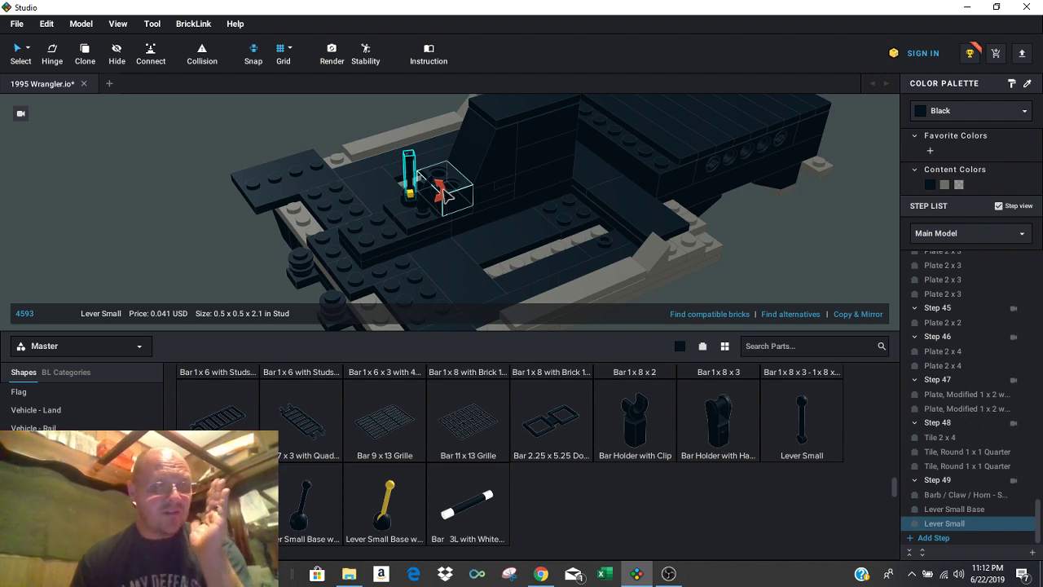
drag(444, 193, 414, 169)
click(225, 133)
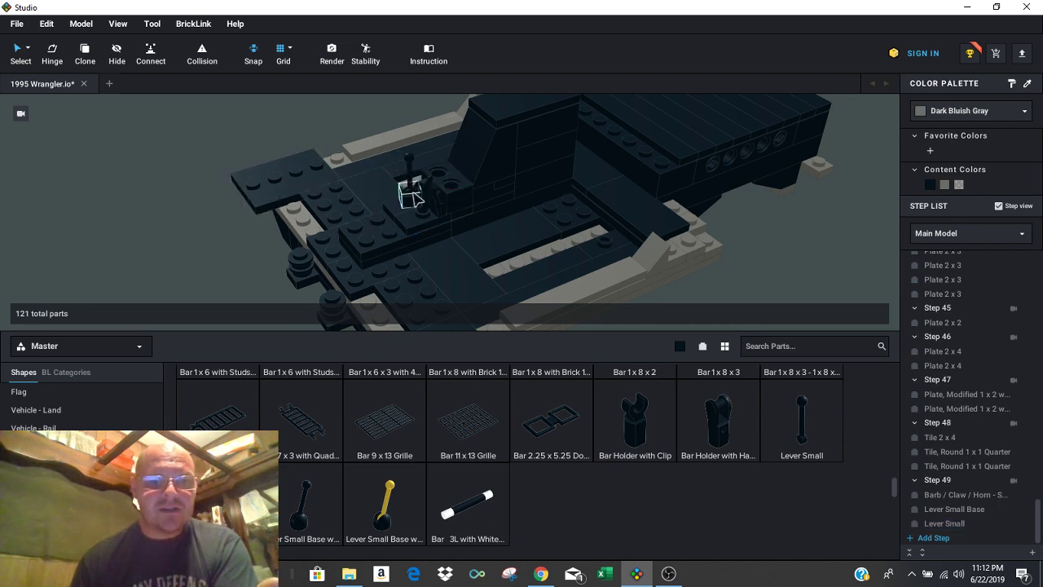
Tilt the Lever Small 50° in its base towards the round quarter tiles.
click(413, 184)
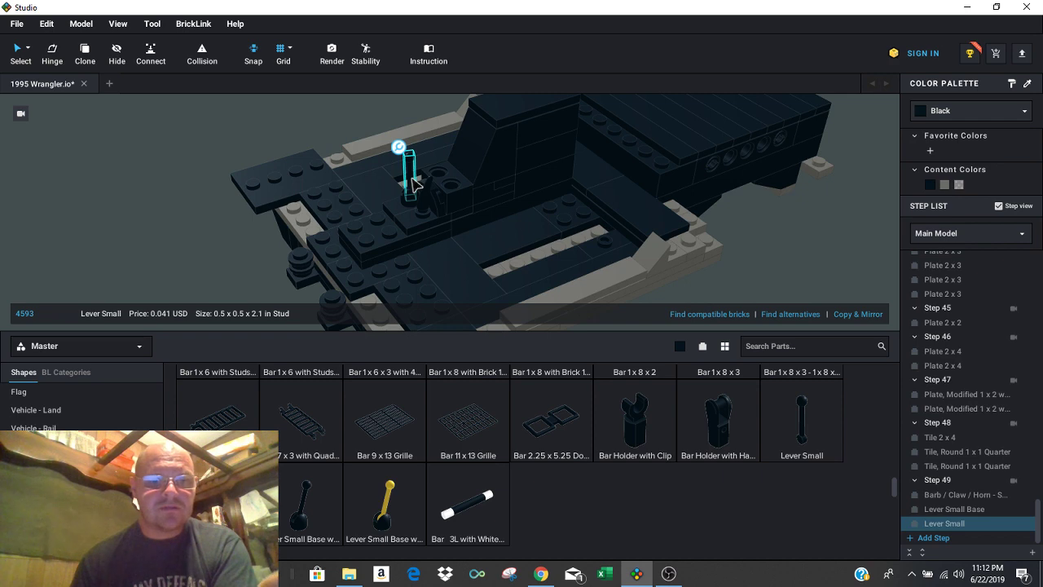
mouse_move(402, 153)
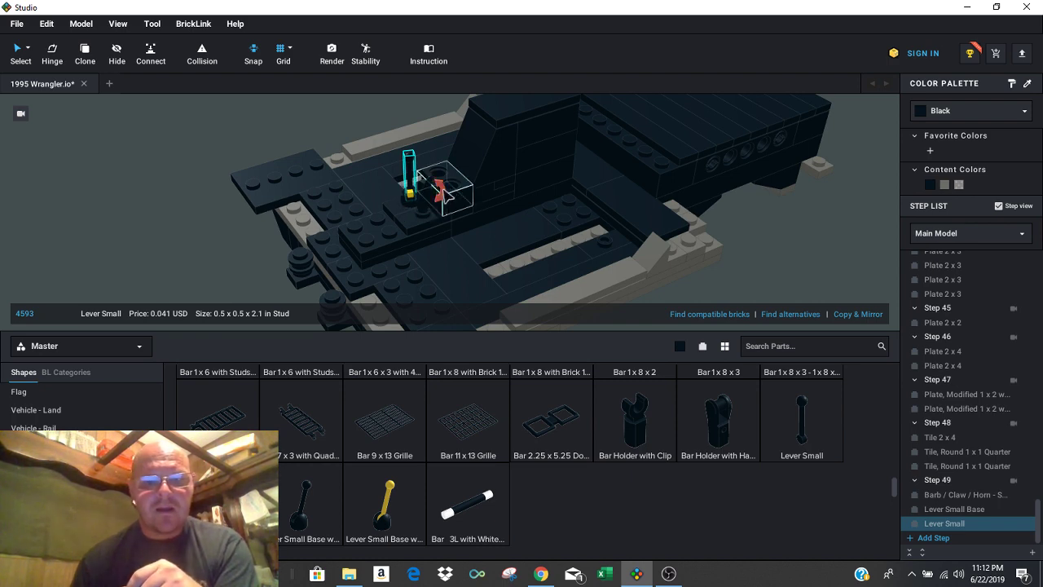
click(444, 194)
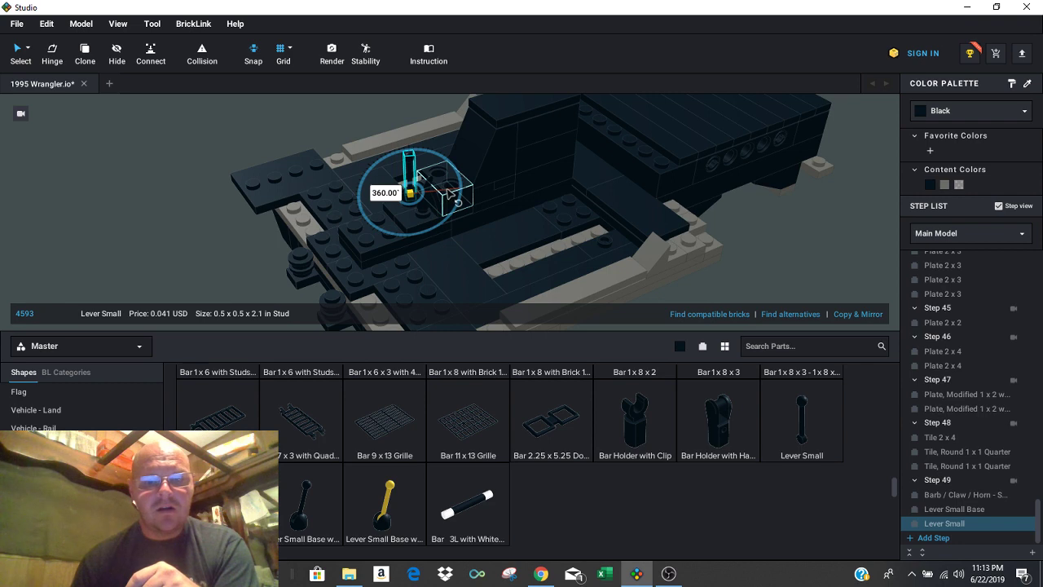
drag(446, 198, 450, 221)
drag(449, 225, 447, 227)
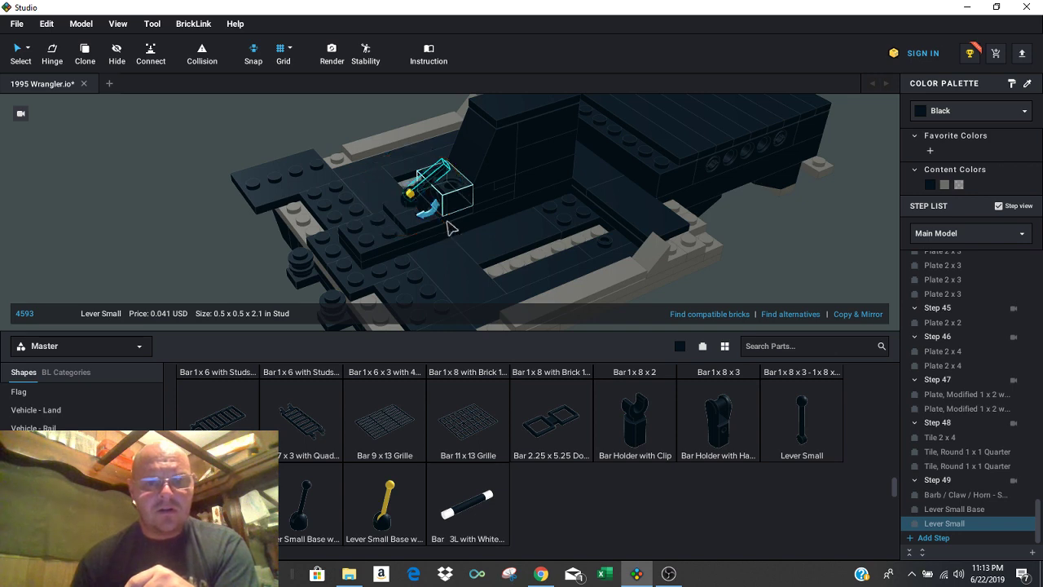
click(136, 165)
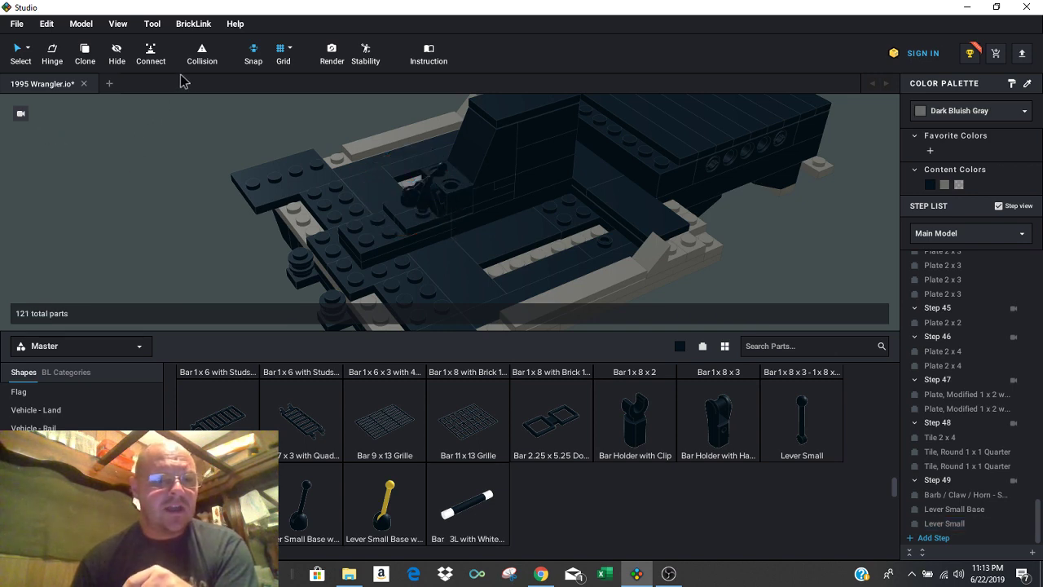
Turn on collision detection and bring the Lever Small closer to upright until it clears the neighbouring parts.
right_drag(117, 174, 140, 173)
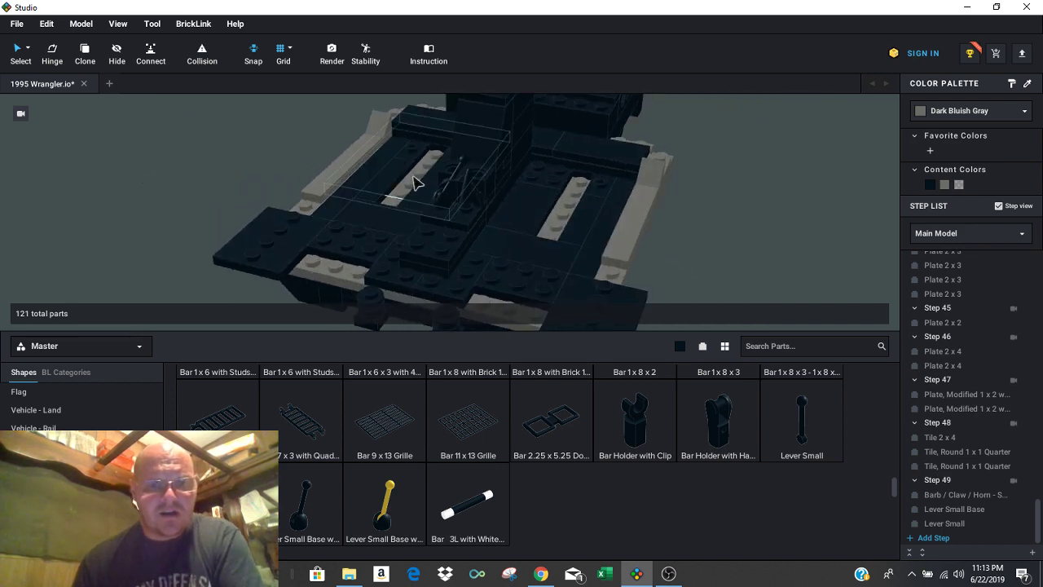
scroll(454, 193, up, 5)
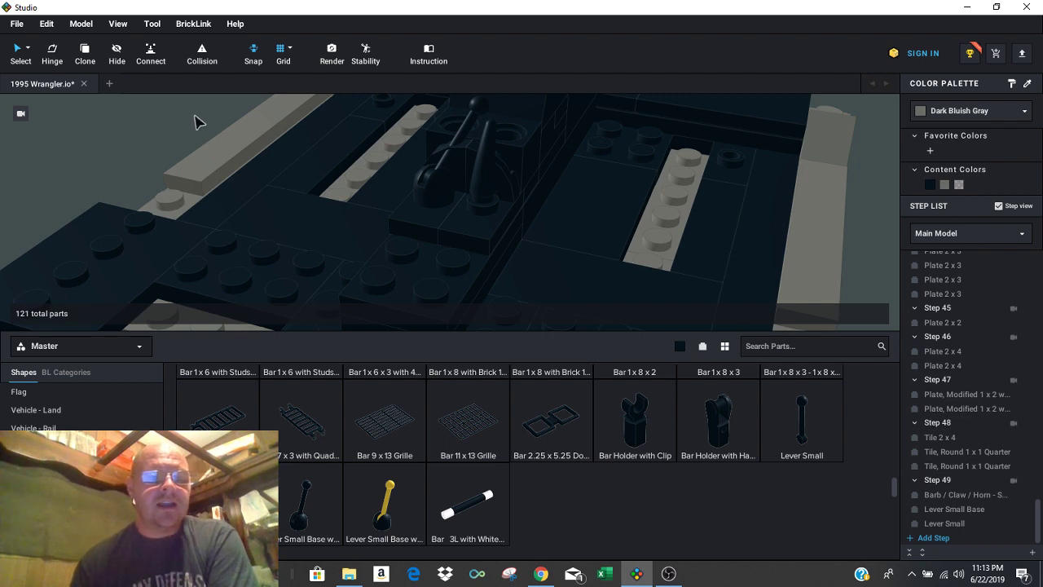
click(203, 58)
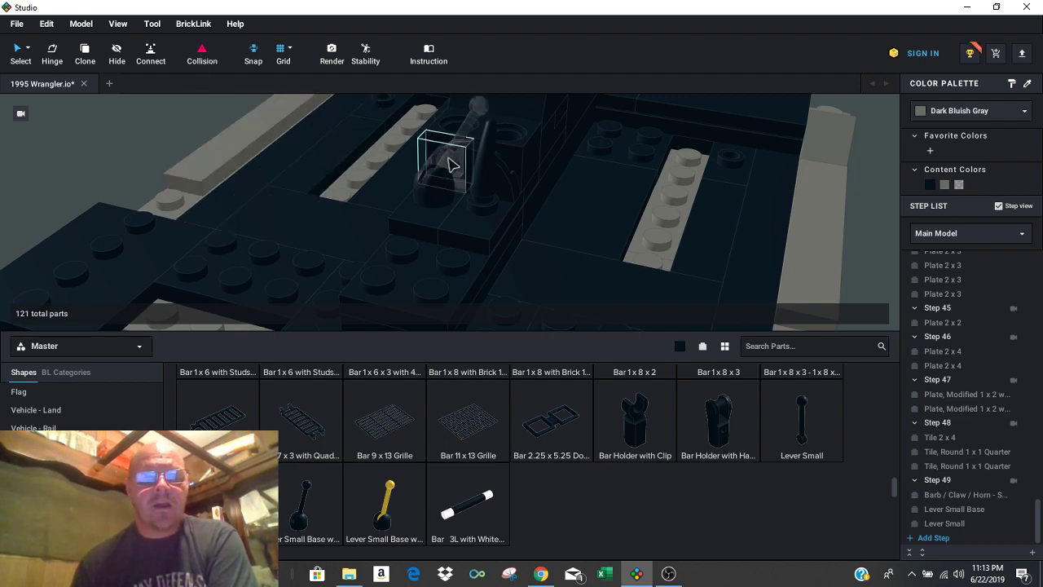
drag(456, 155, 486, 107)
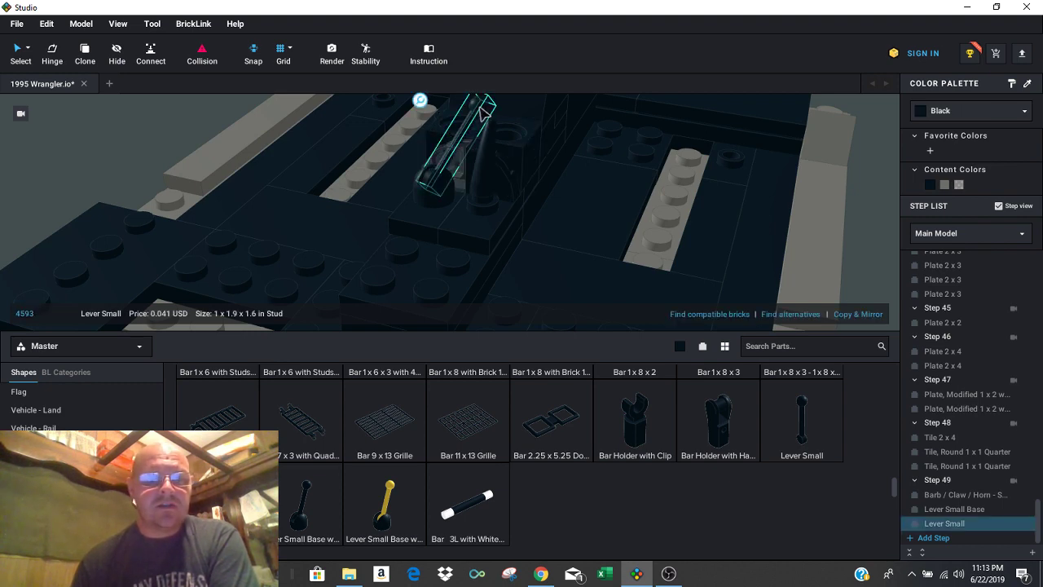
click(420, 102)
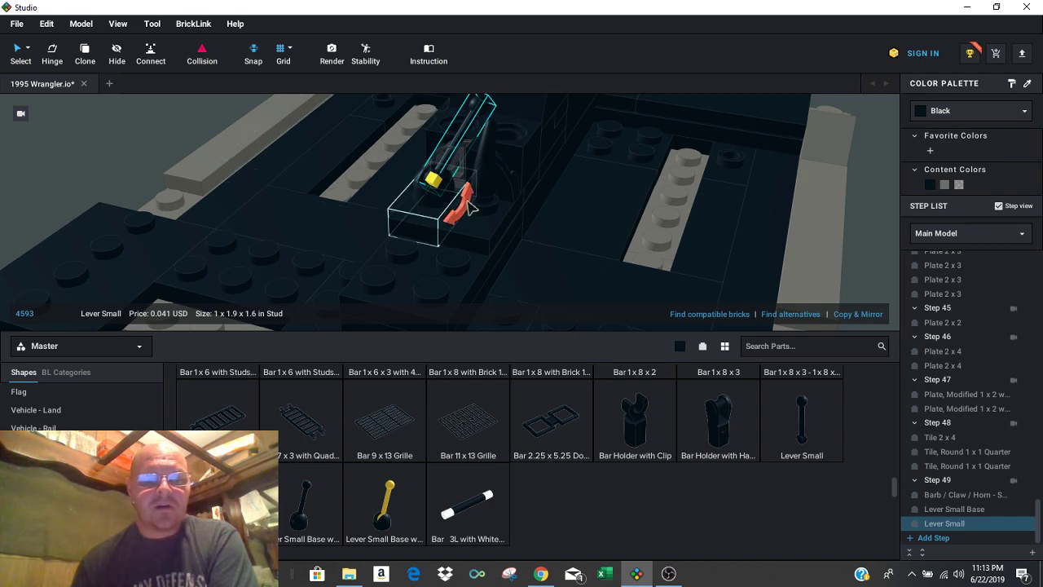
drag(471, 207, 471, 208)
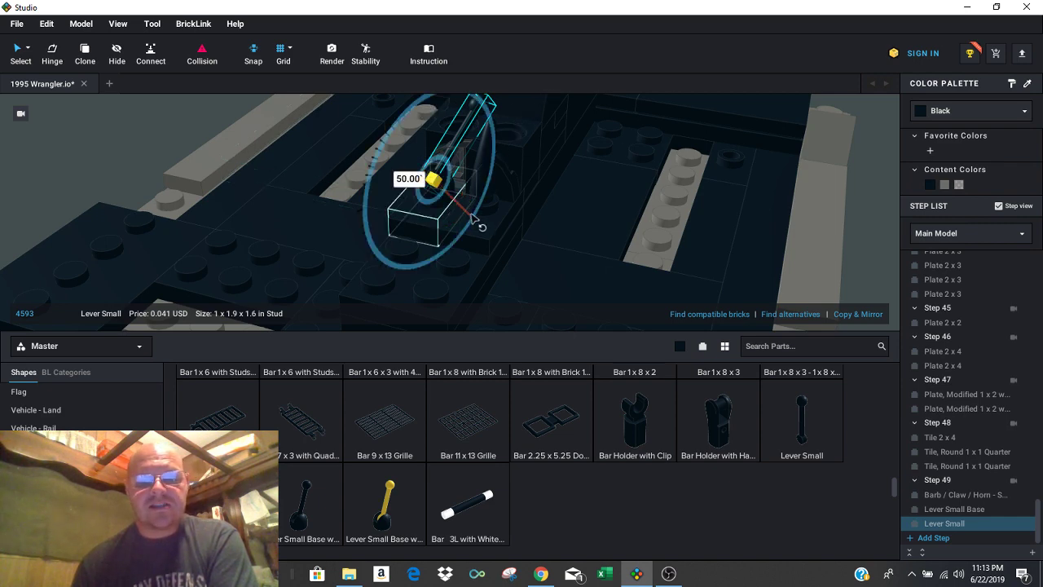
drag(470, 216, 484, 183)
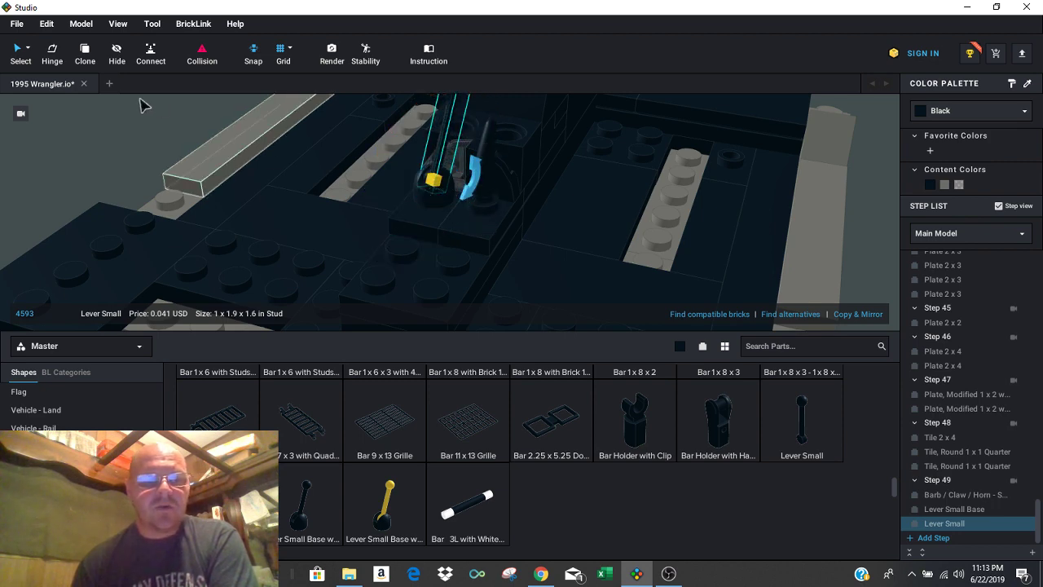
click(112, 140)
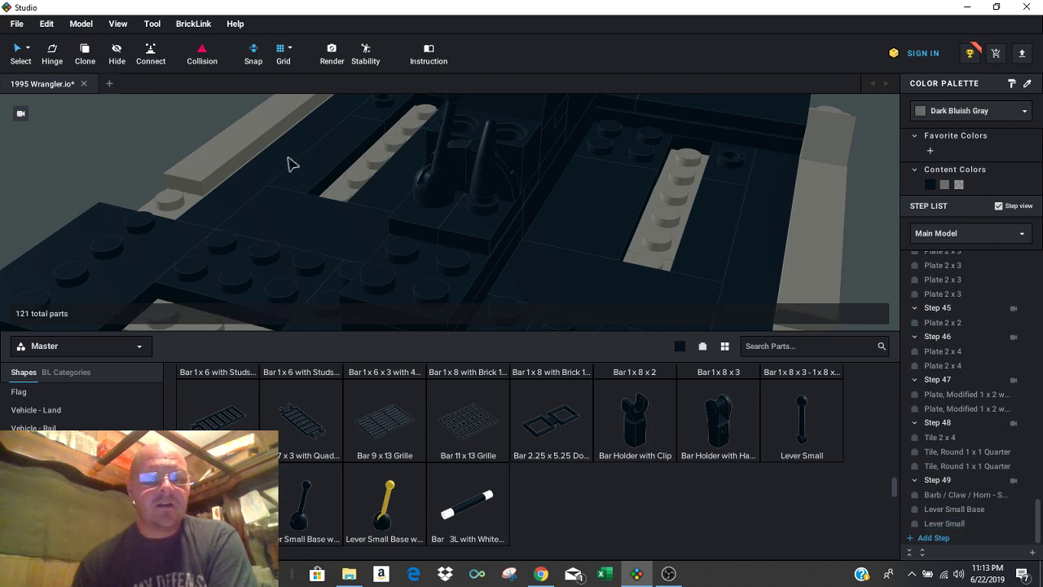
Turn off collision detection for the Wrangler model.
scroll(499, 186, down, 3)
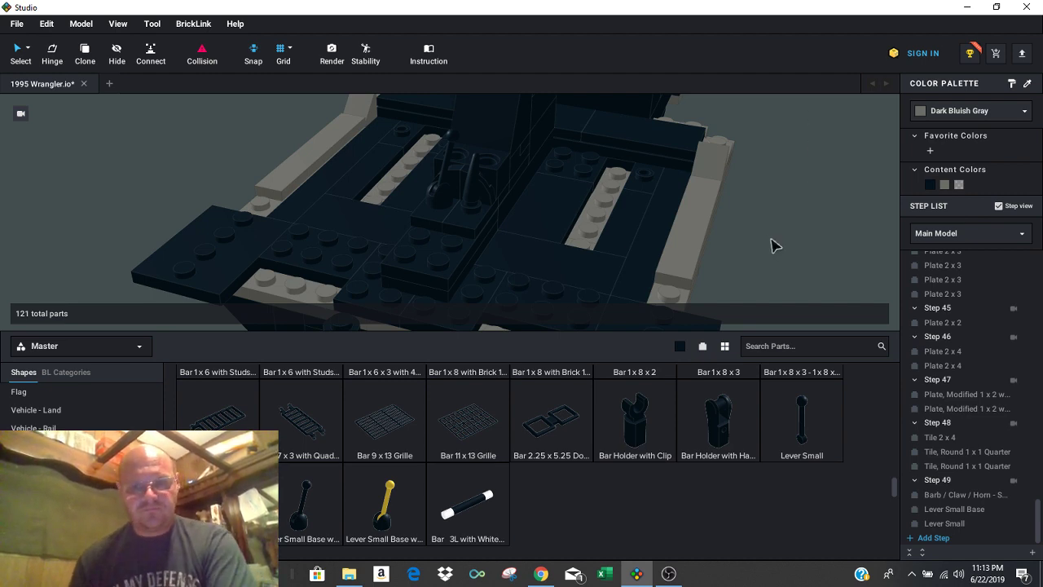
right_drag(773, 242, 766, 210)
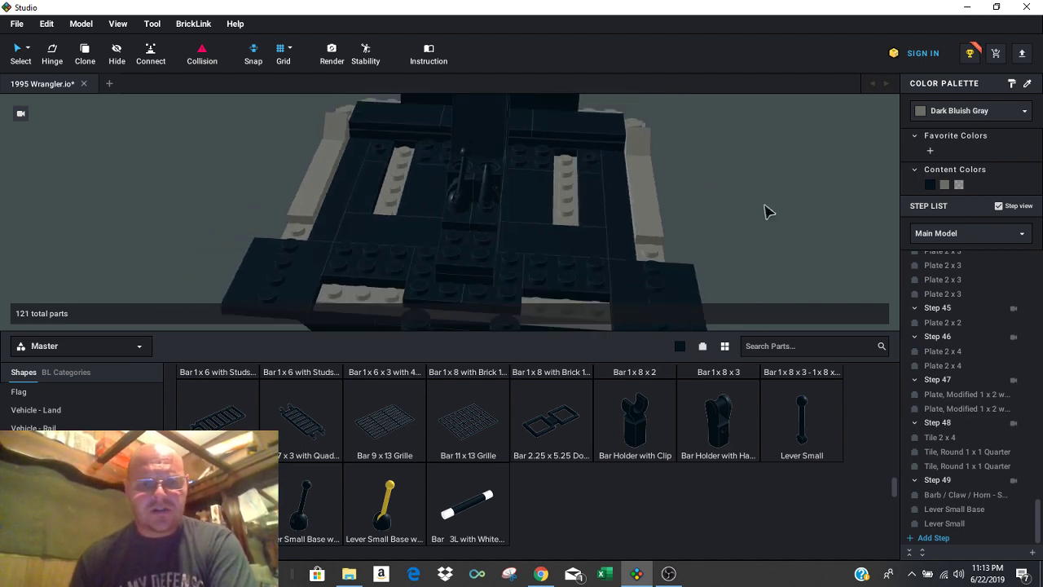
right_drag(831, 191, 808, 210)
right_drag(835, 280, 823, 282)
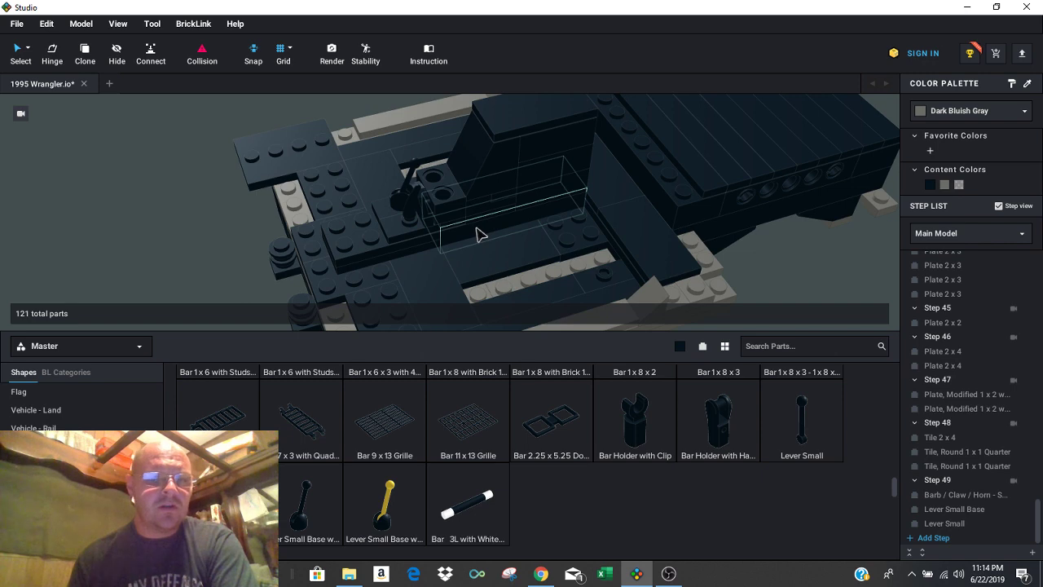
click(201, 53)
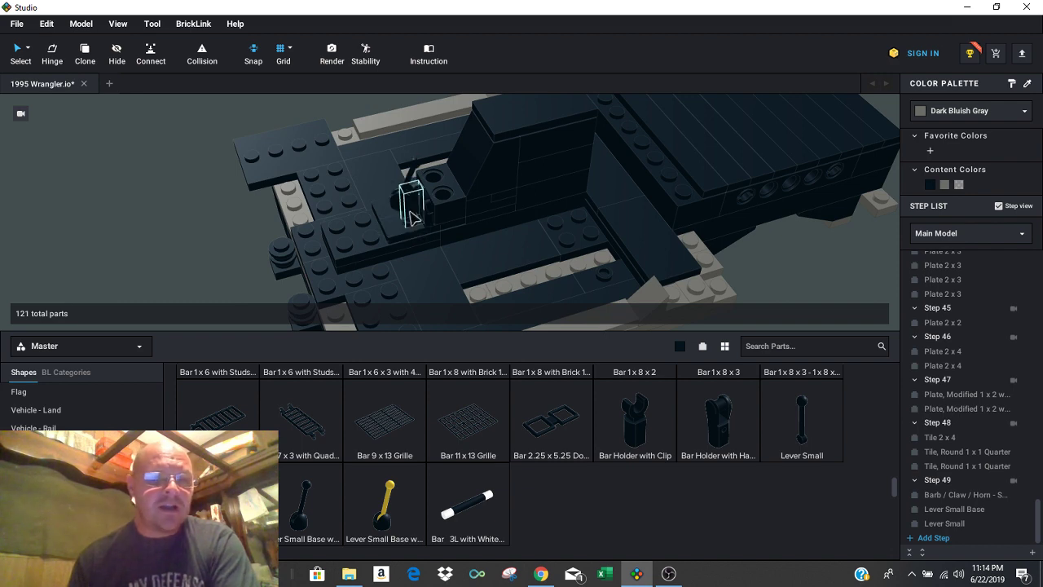
click(413, 216)
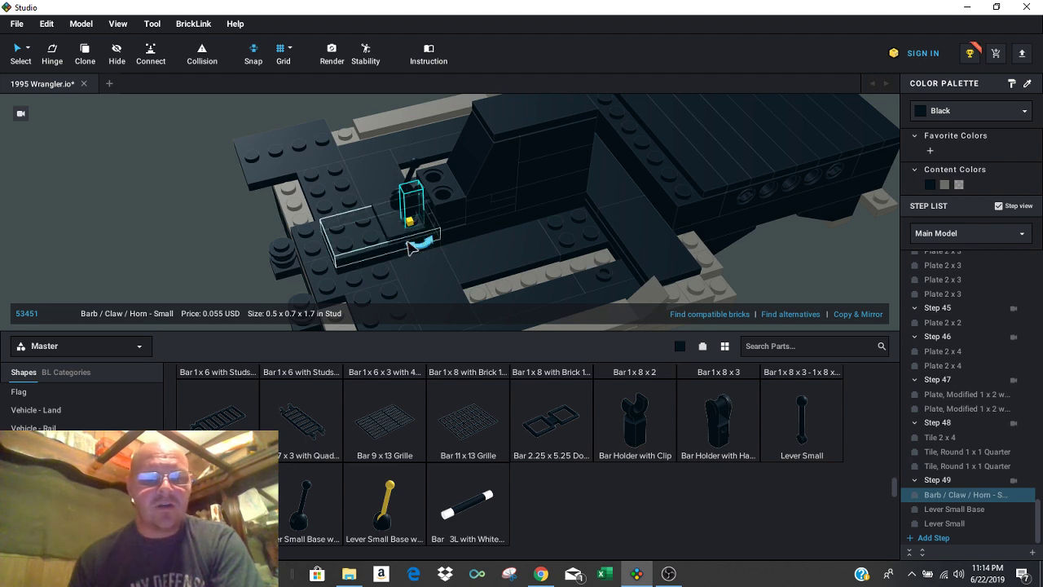
click(194, 221)
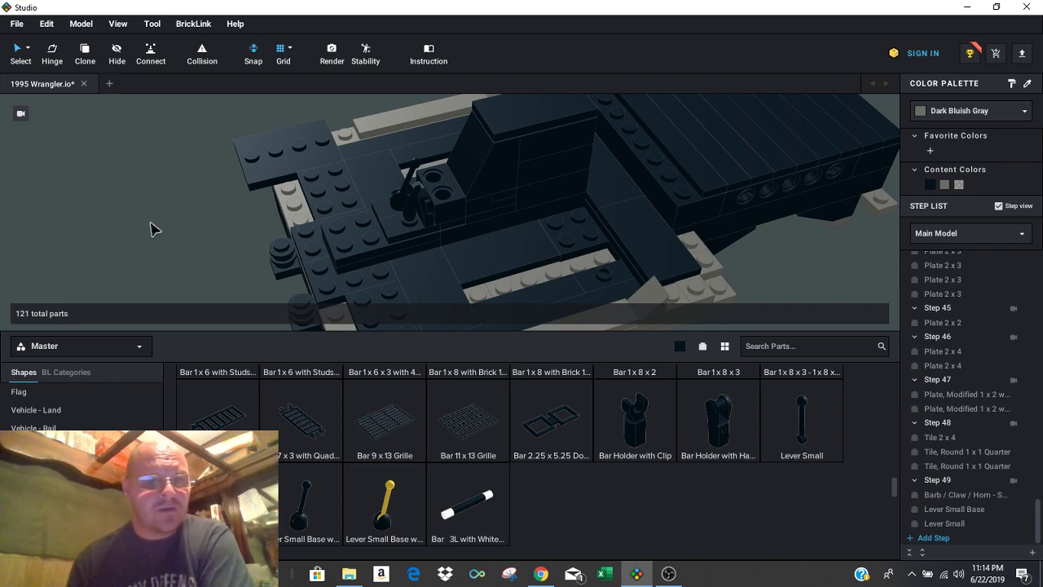
scroll(153, 227, down, 3)
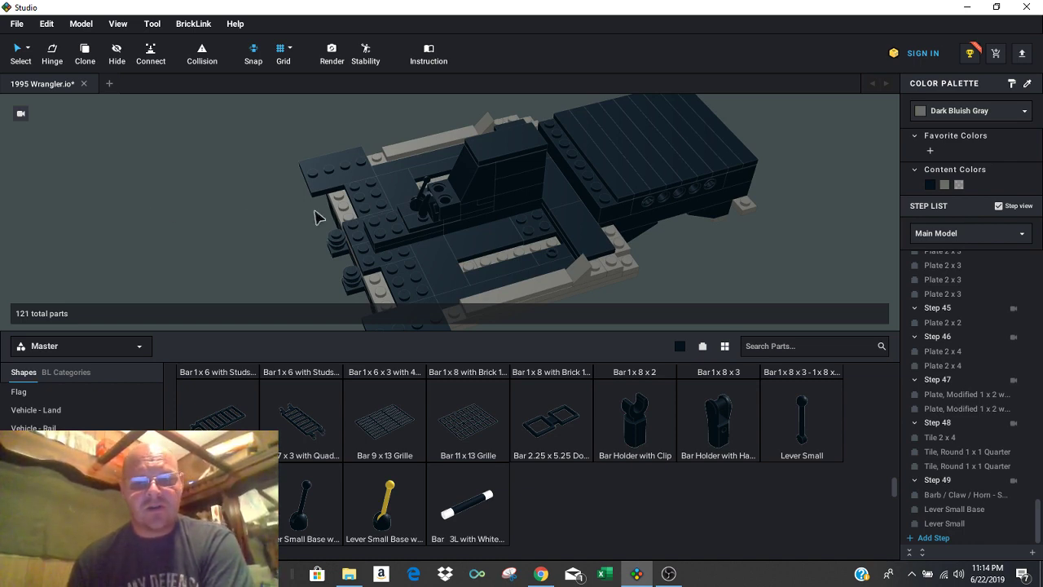
click(668, 574)
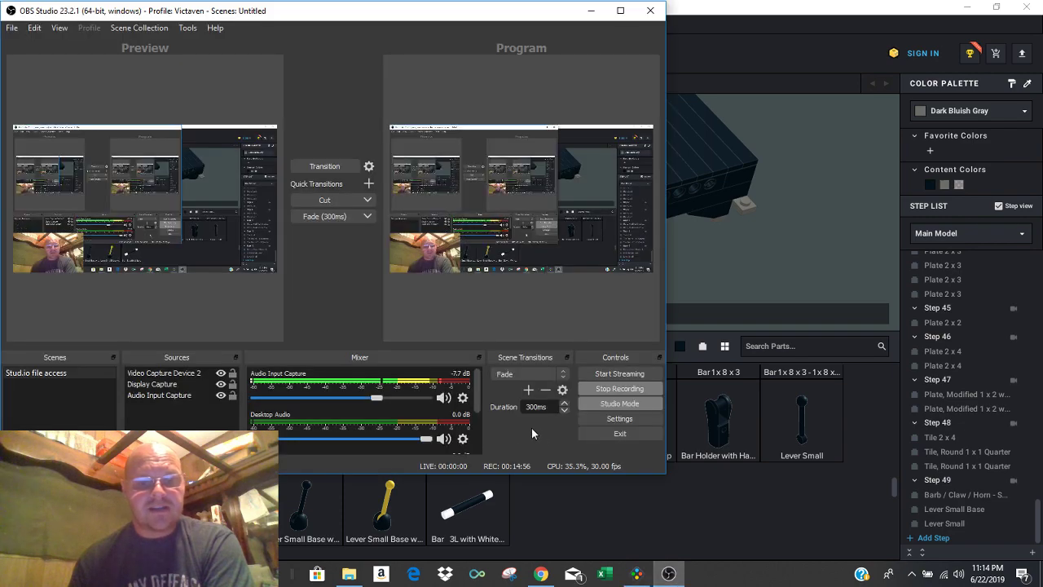